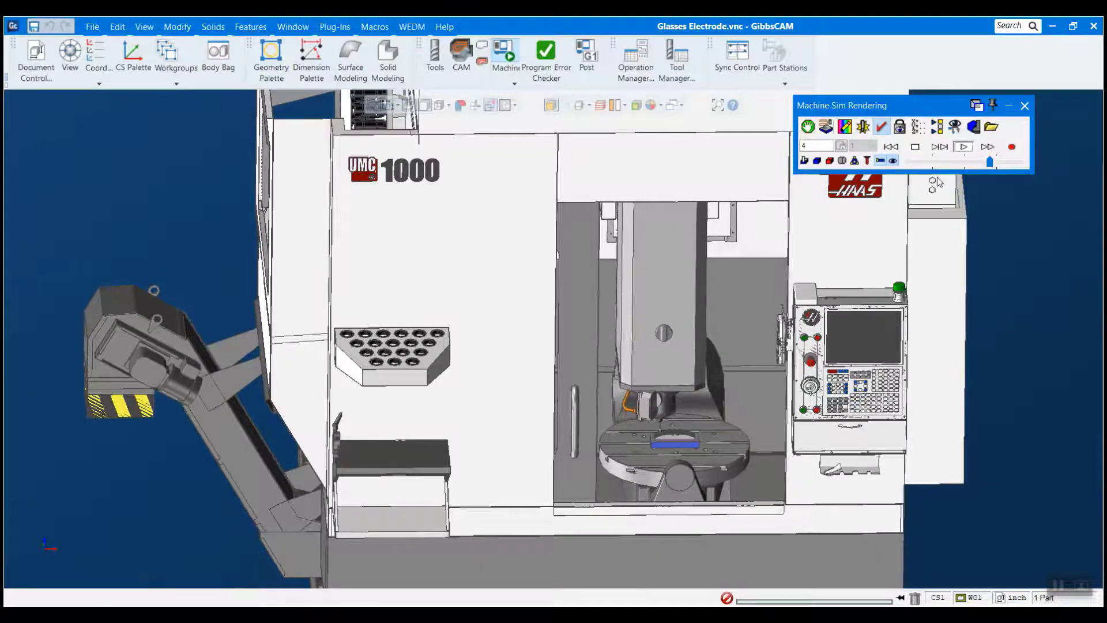
click(915, 146)
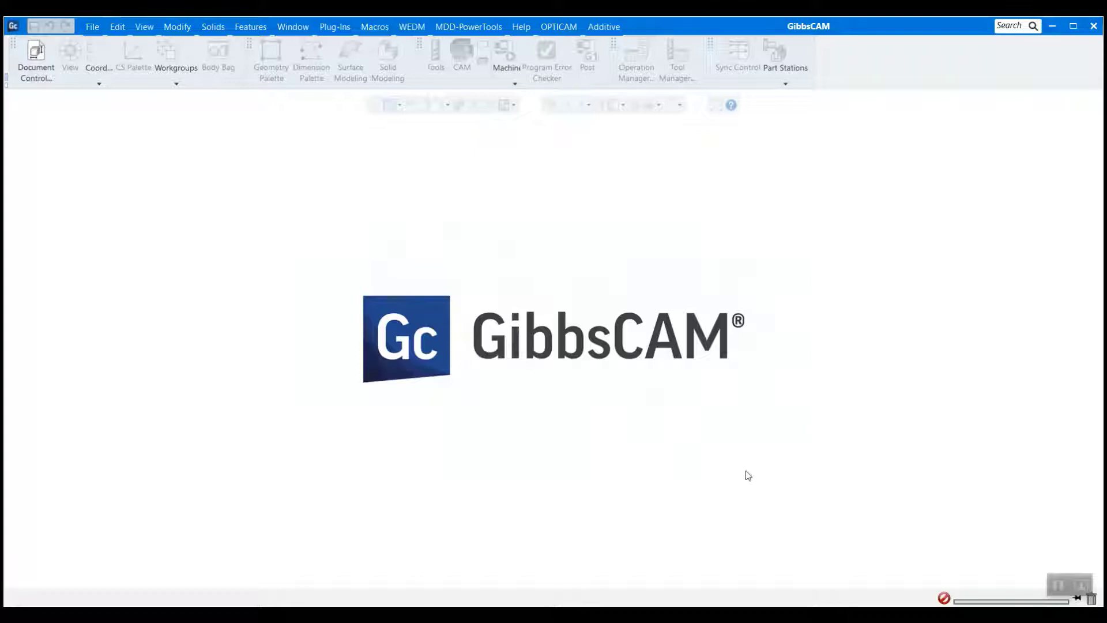
- Extract the Haas UMC-1000.zip package from the Documents folder by dropping it into GibbsCAM
click(419, 614)
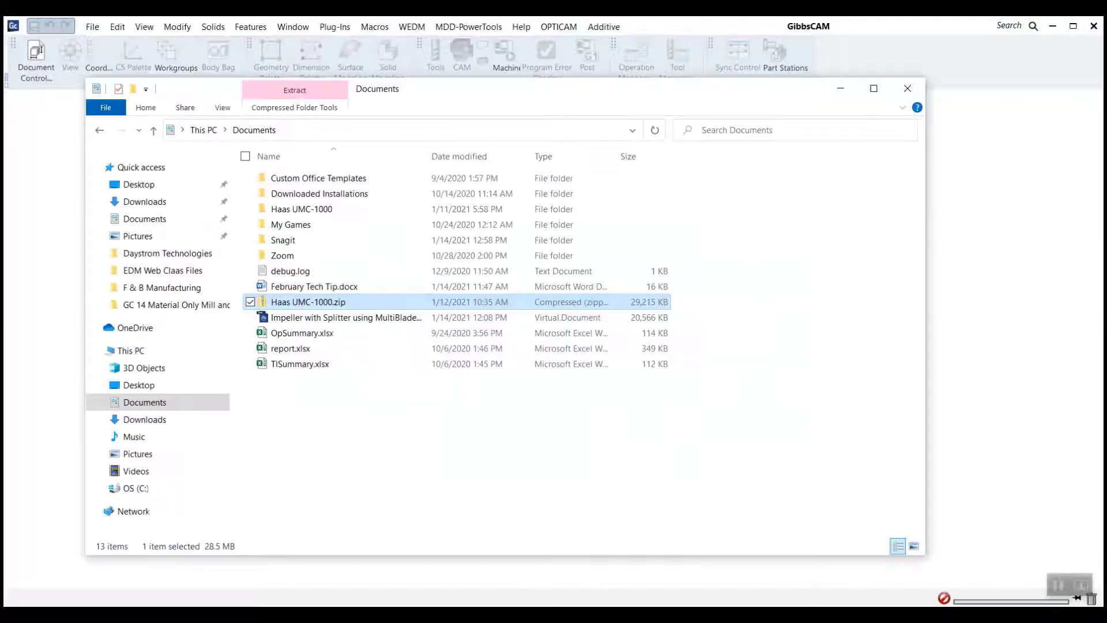
drag(429, 91, 373, 113)
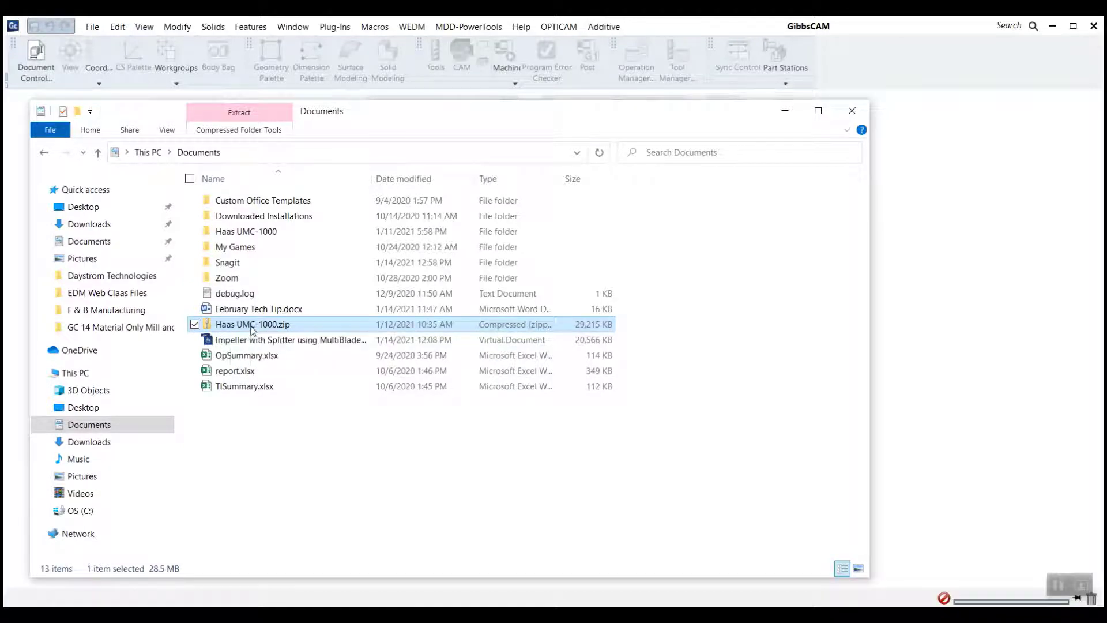
drag(253, 329, 922, 322)
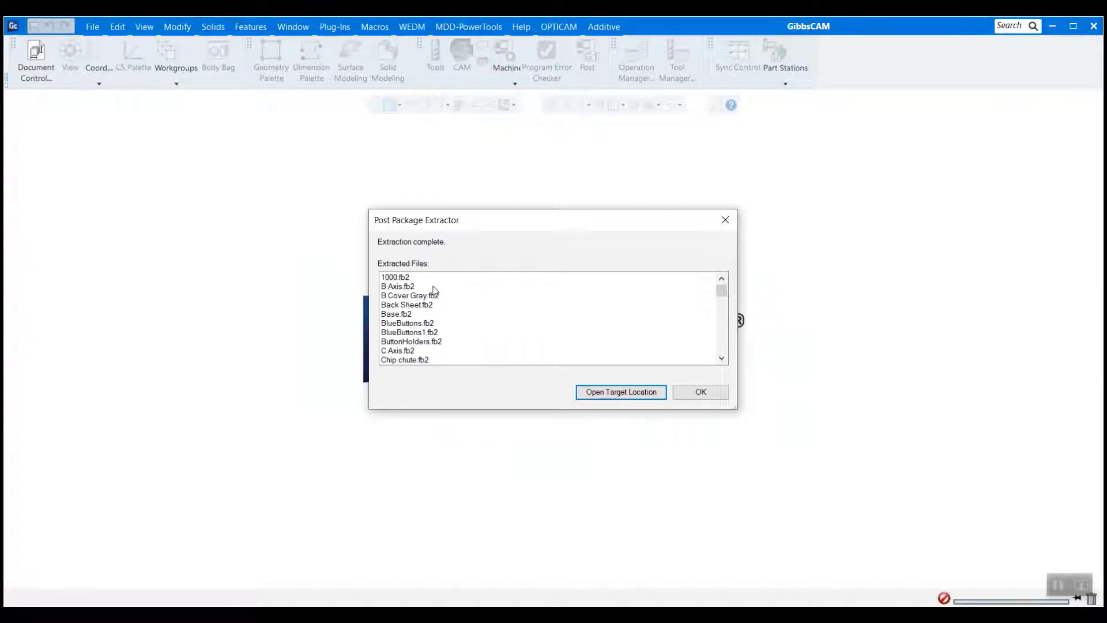
- Look through the list of extracted files in the Post Package Extractor
click(410, 280)
click(409, 297)
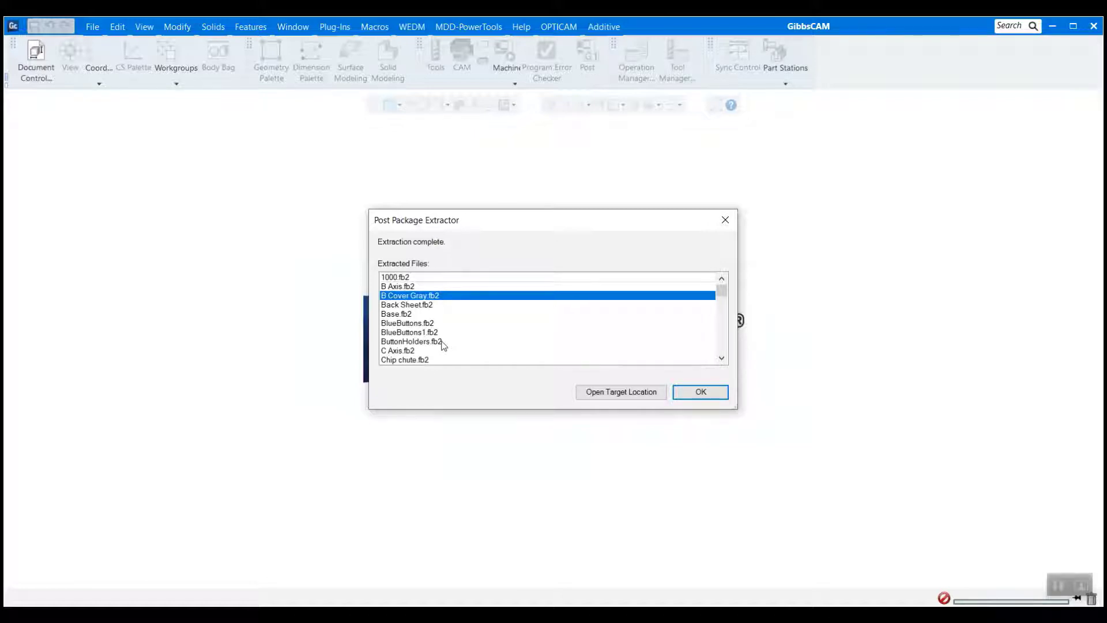
scroll(442, 344, down, 10)
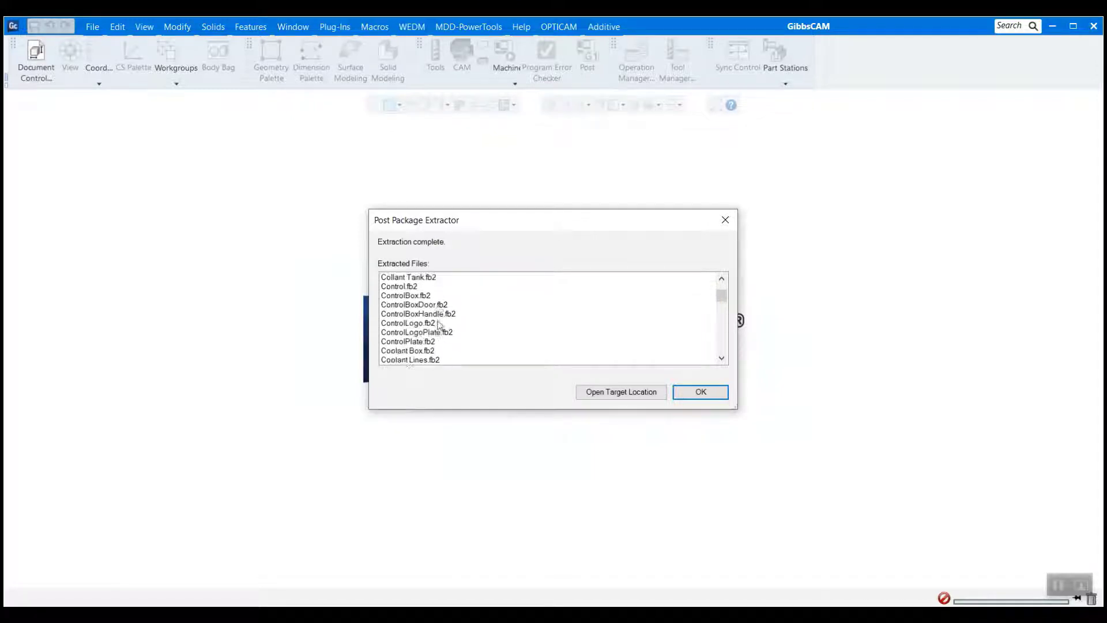
scroll(440, 327, down, 15)
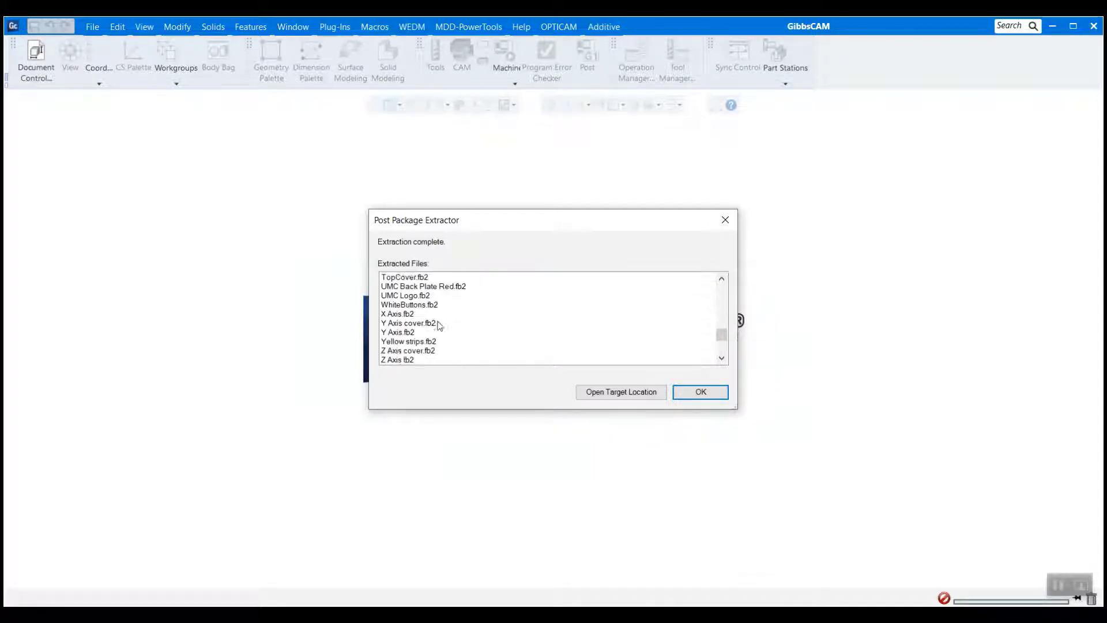
scroll(440, 326, up, 3)
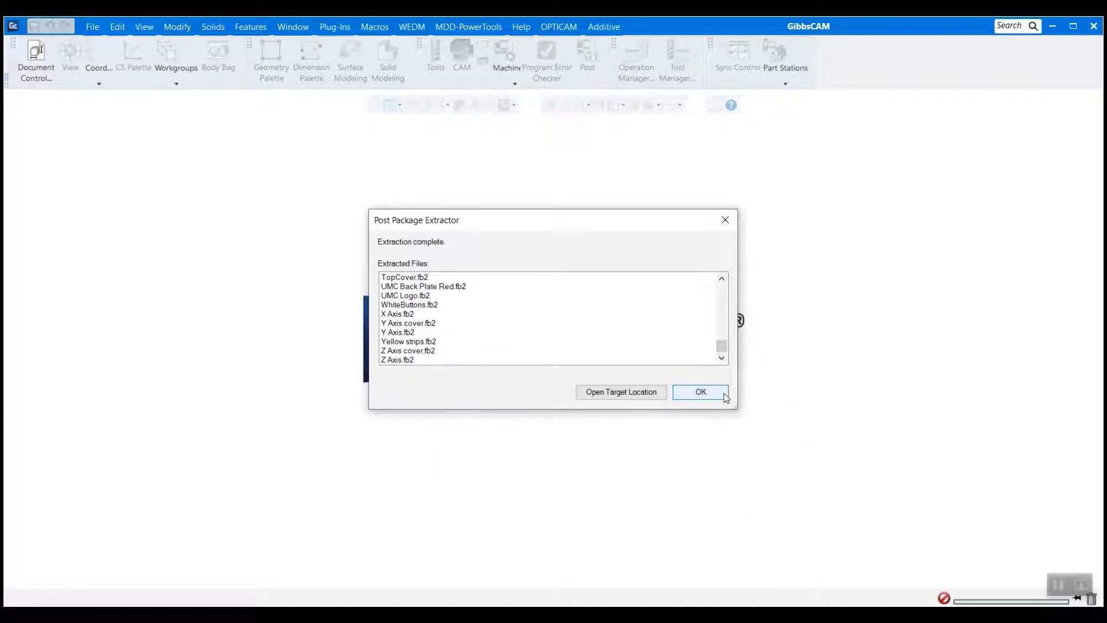
- Open the extraction's target location in File Explorer and examine the files in the MachineSim Haas UMC-1000 folder
click(610, 394)
drag(571, 130, 580, 102)
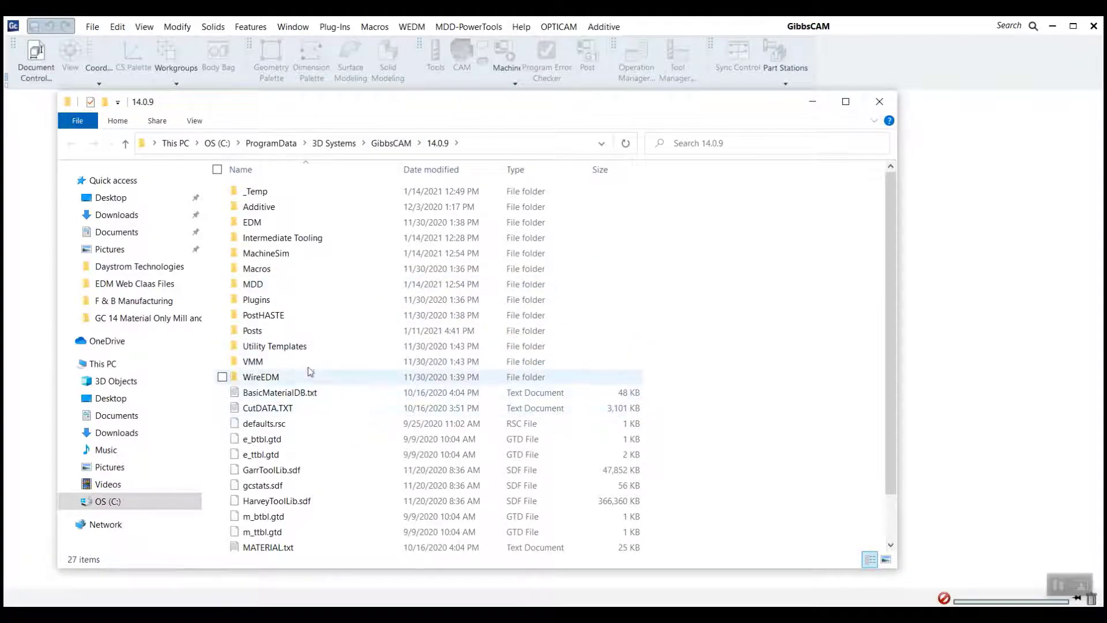
click(285, 258)
double_click(285, 258)
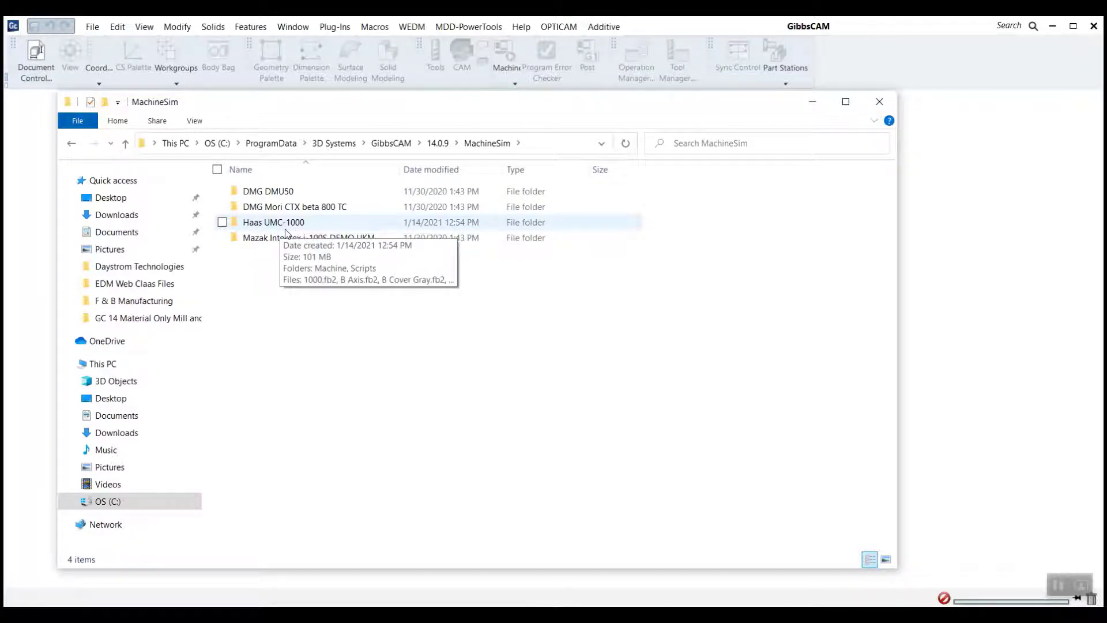
double_click(284, 231)
scroll(310, 302, down, 7)
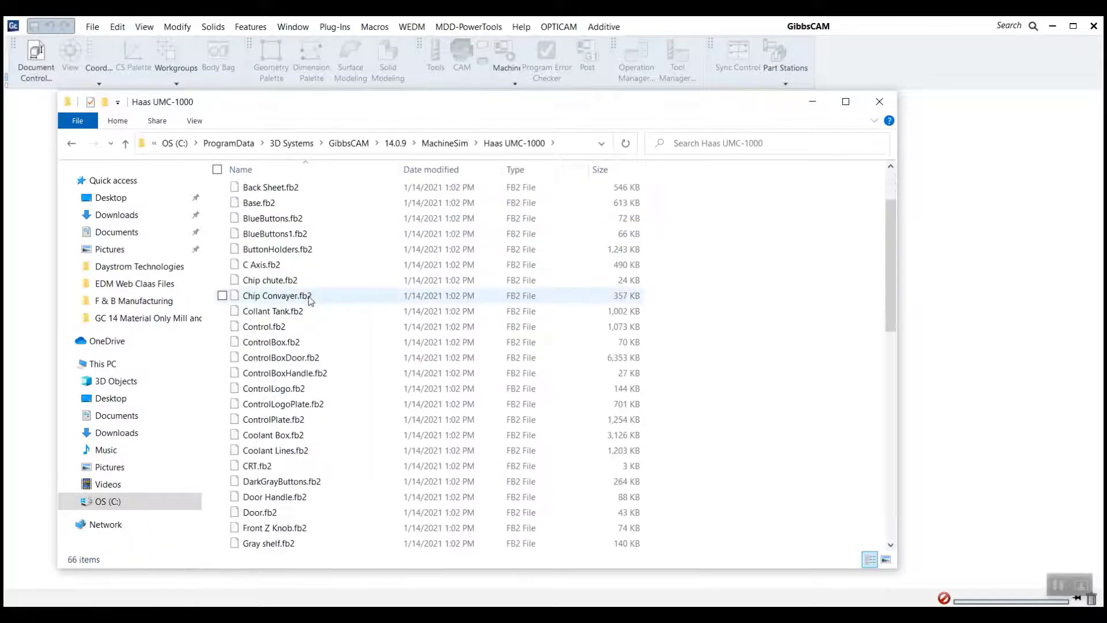
scroll(329, 452, down, 6)
scroll(334, 454, up, 14)
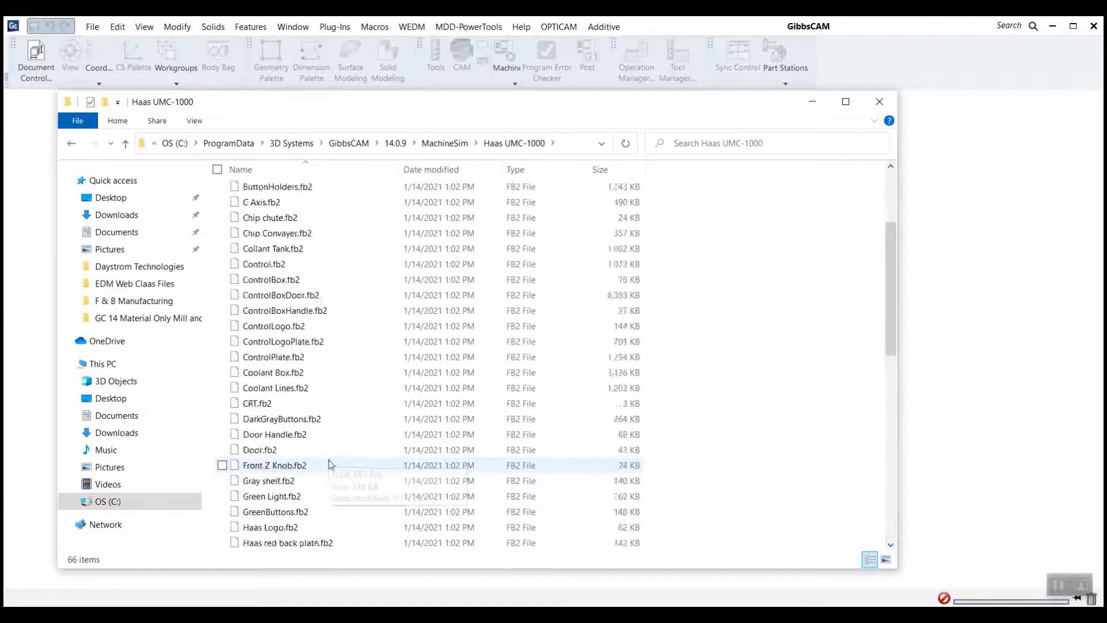
- Check for Haas UMC-1000.mdd in the 14.0.9 MDD folder, then close File Explorer and the extraction report
click(71, 143)
click(72, 143)
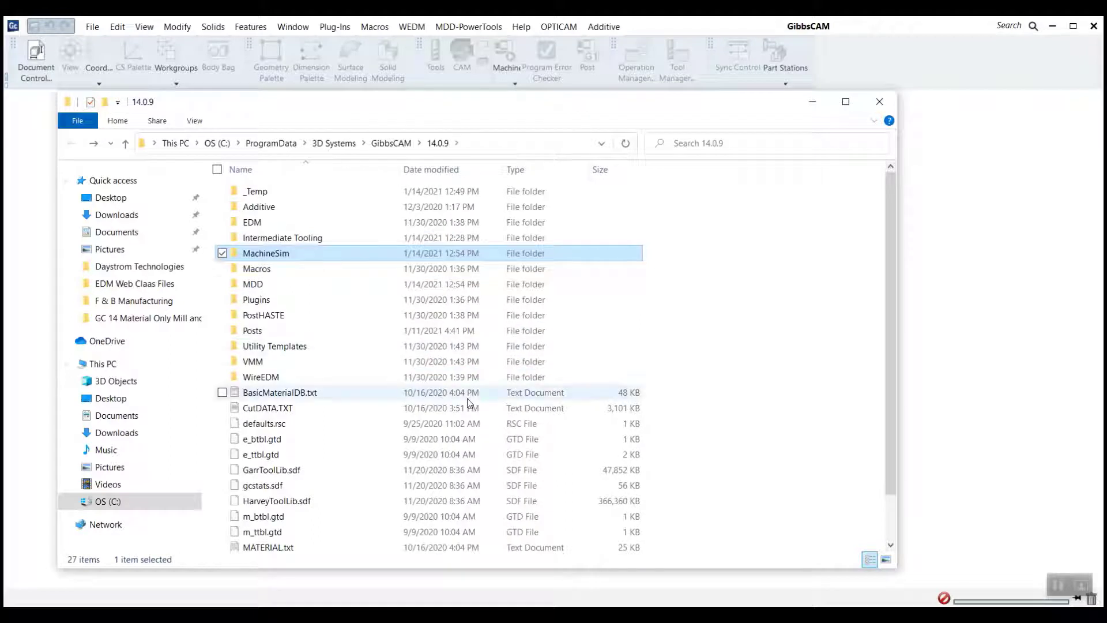
double_click(264, 285)
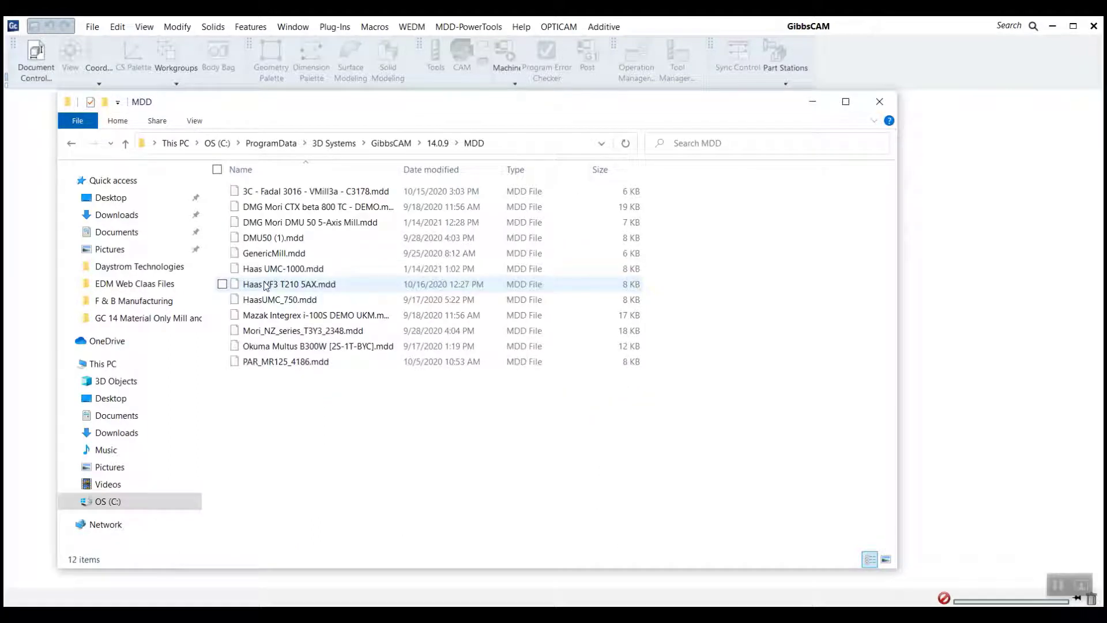
click(269, 269)
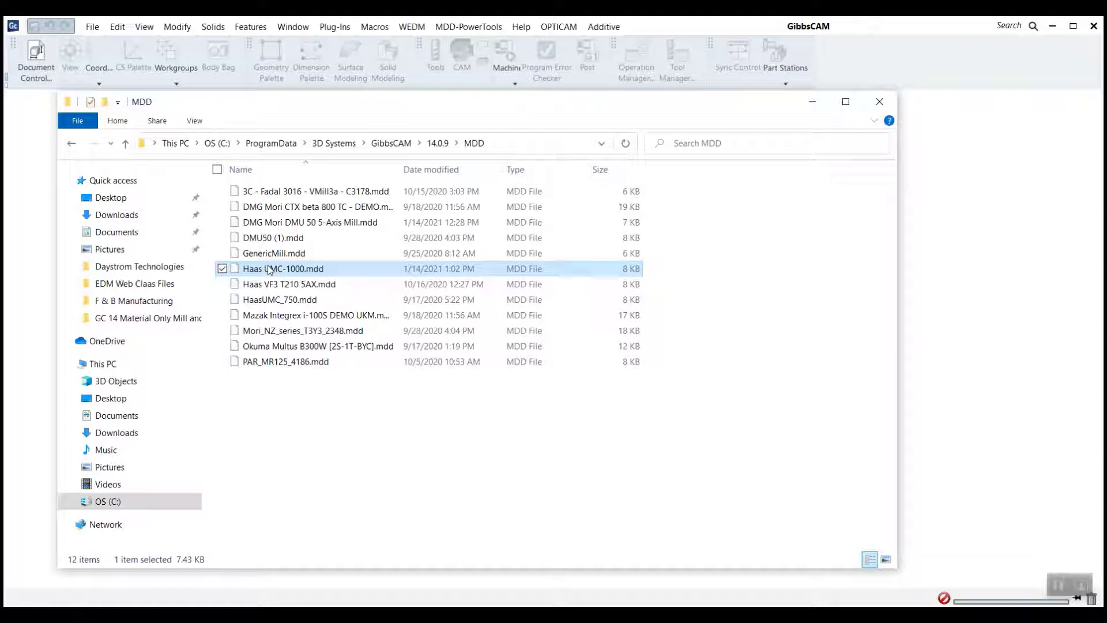
click(879, 104)
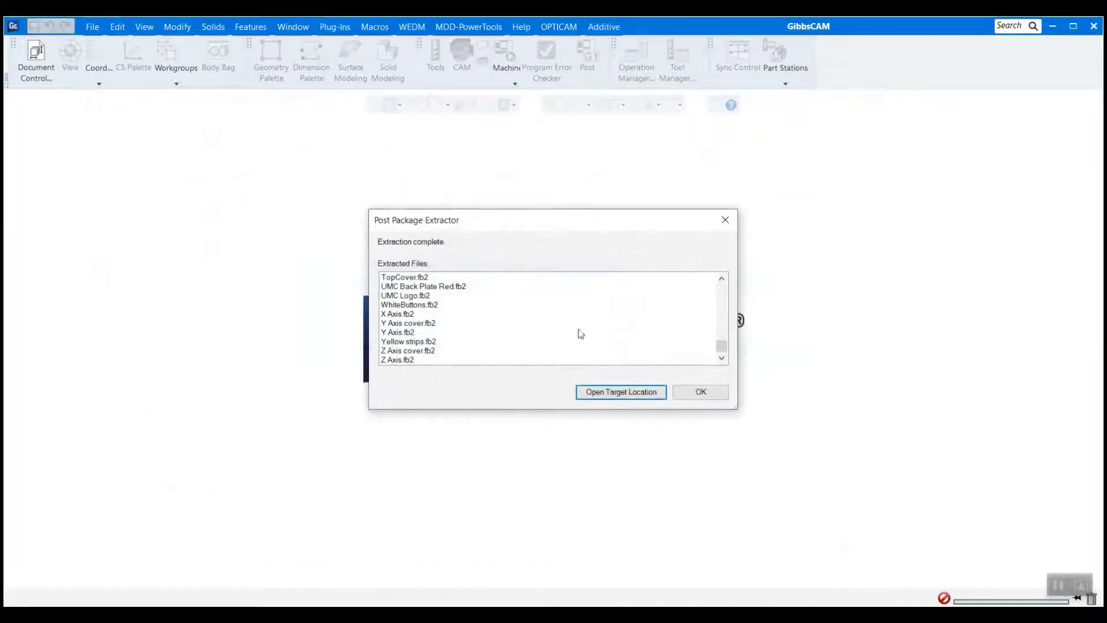
click(692, 394)
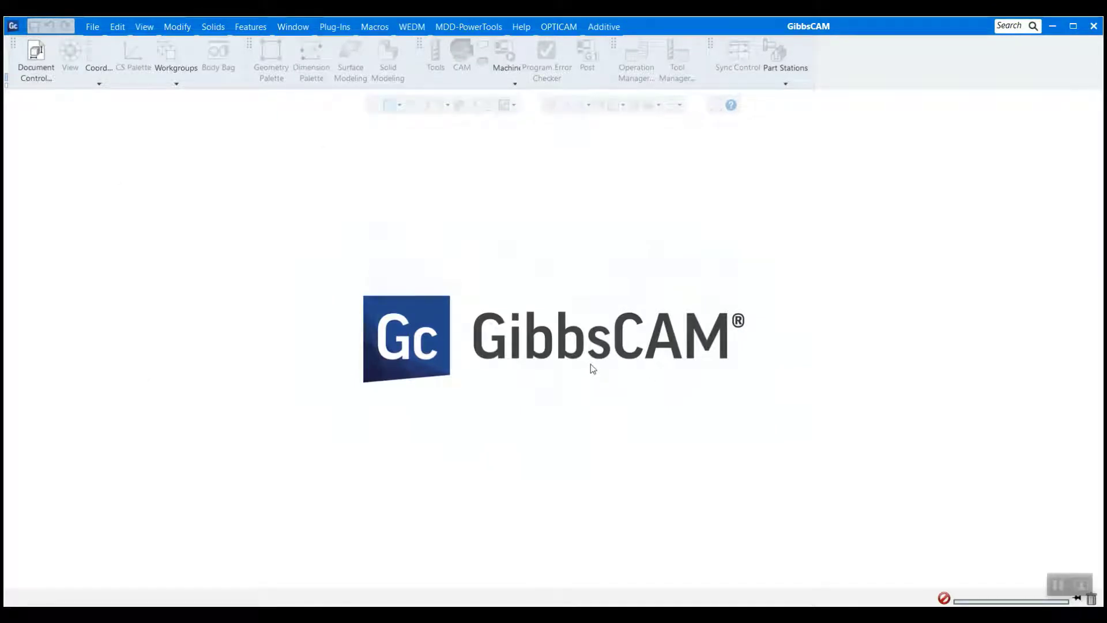
- Open the part file Impeller with Splitter using MultiBlade Level I.vnc and display its tools and machining operations
click(91, 31)
click(361, 123)
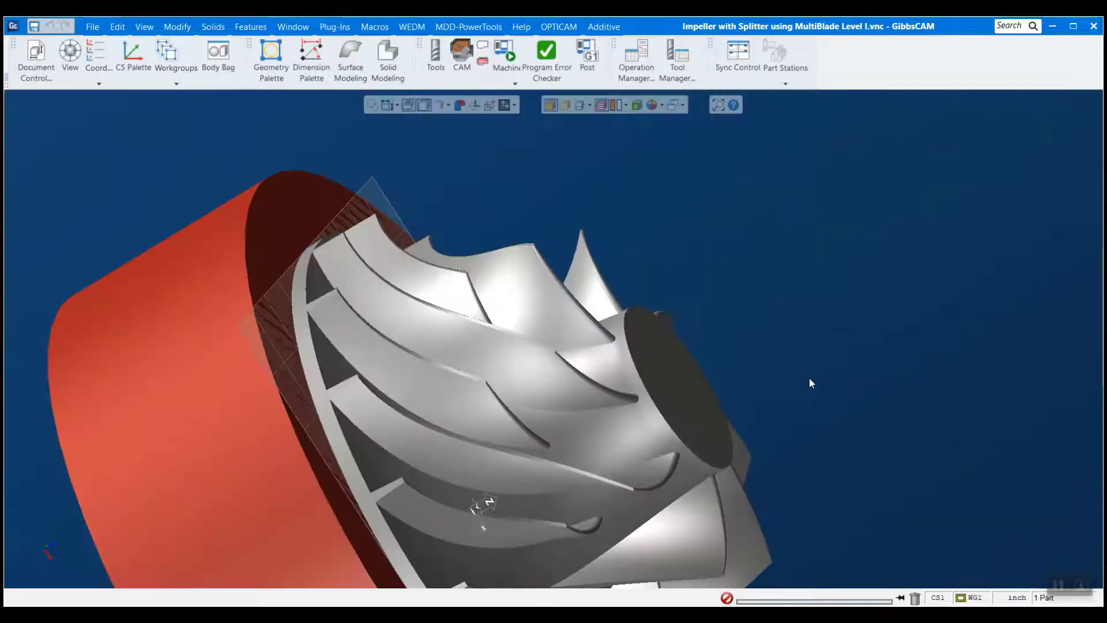
scroll(773, 336, down, 4)
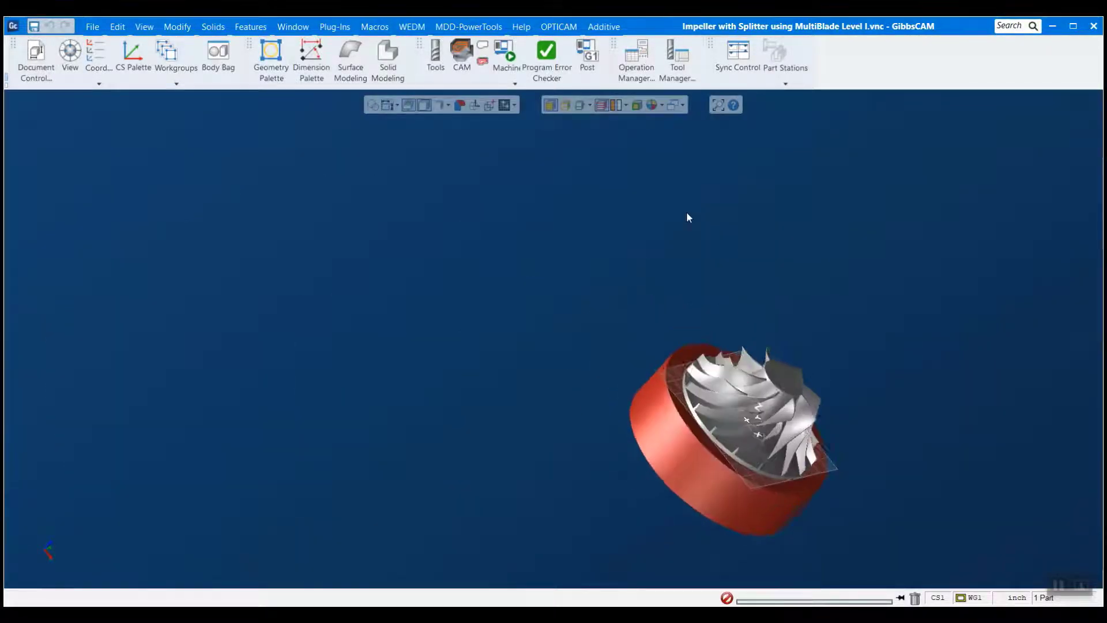
drag(592, 562, 965, 335)
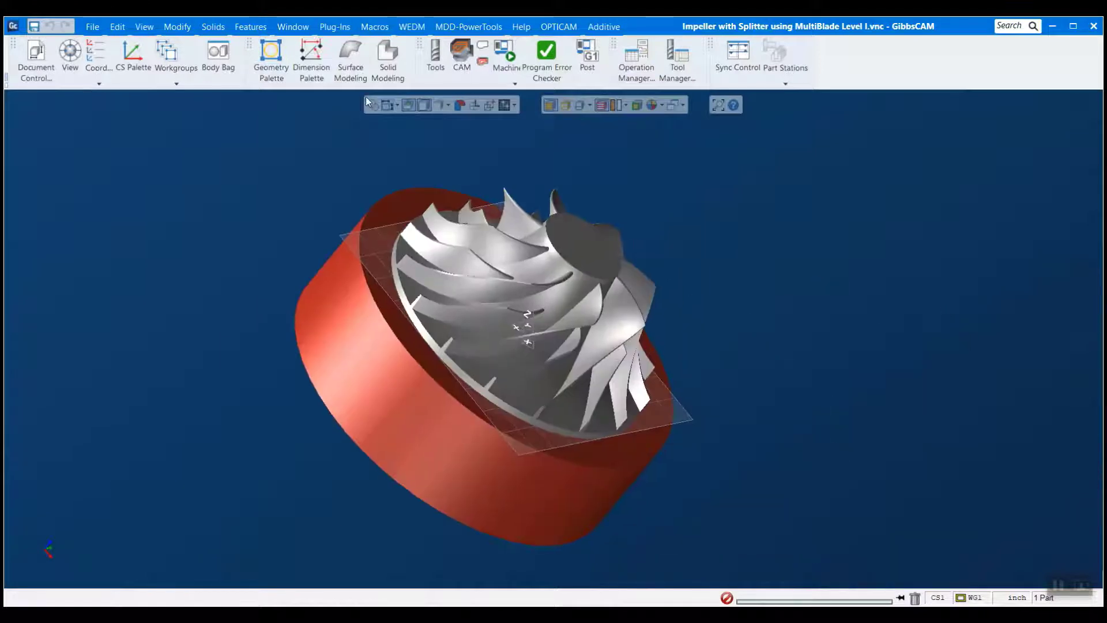
click(461, 55)
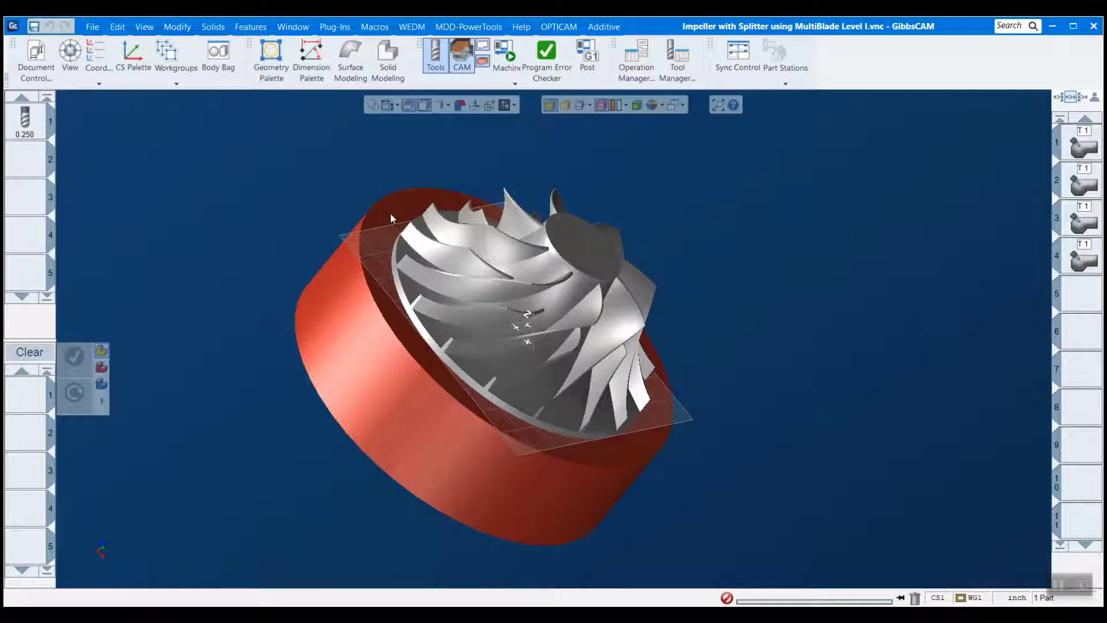
- Set the part's machine to Haas UMC-1000 in the document settings and close them
click(37, 58)
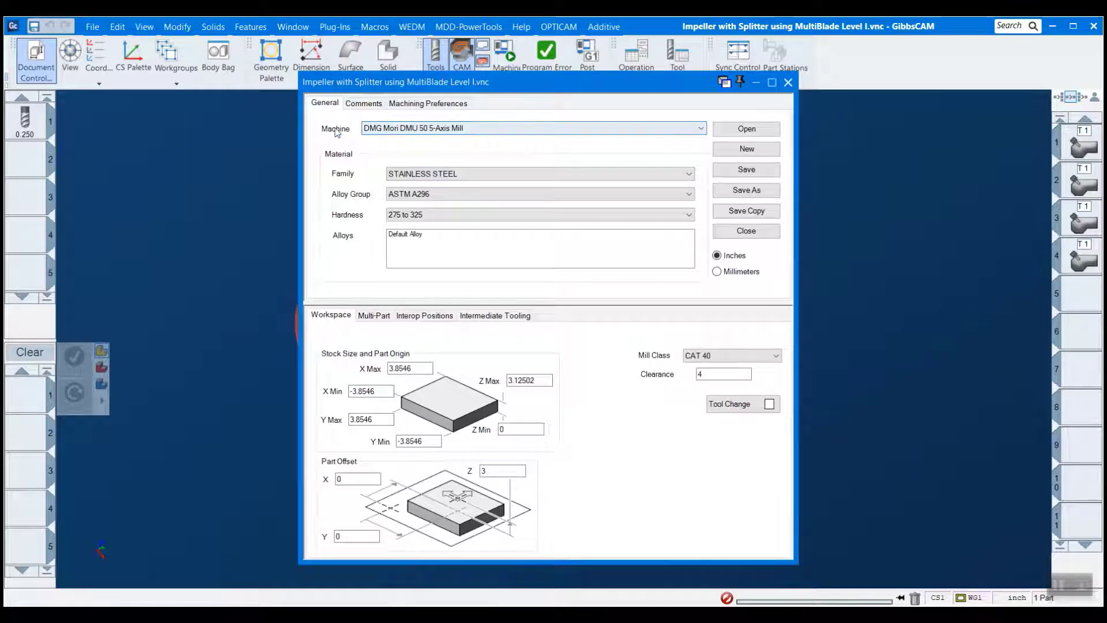
click(424, 130)
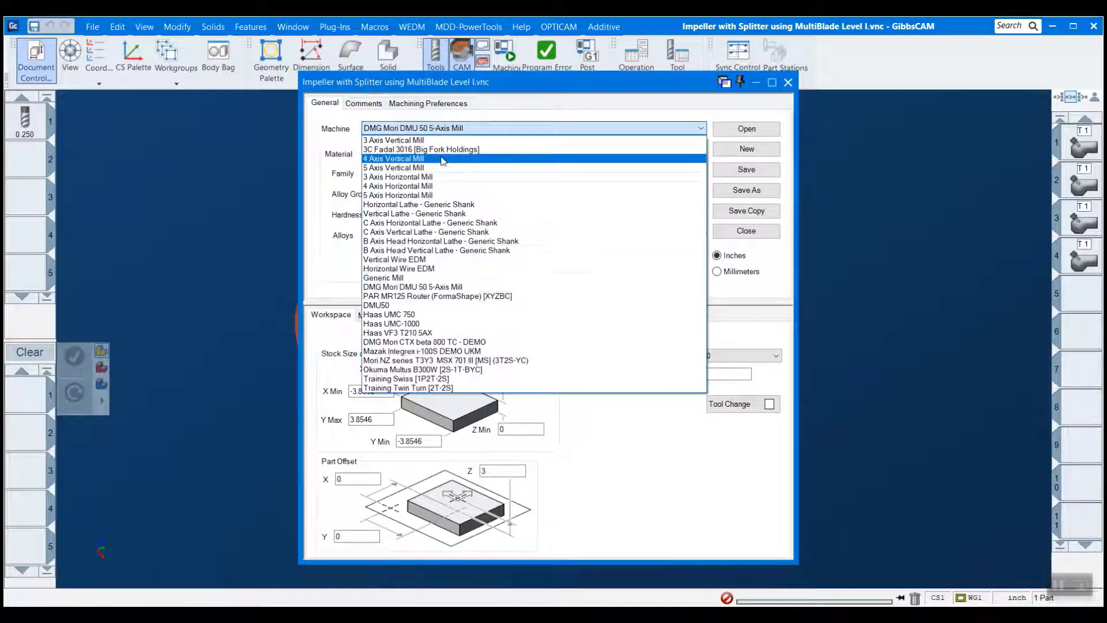
click(406, 324)
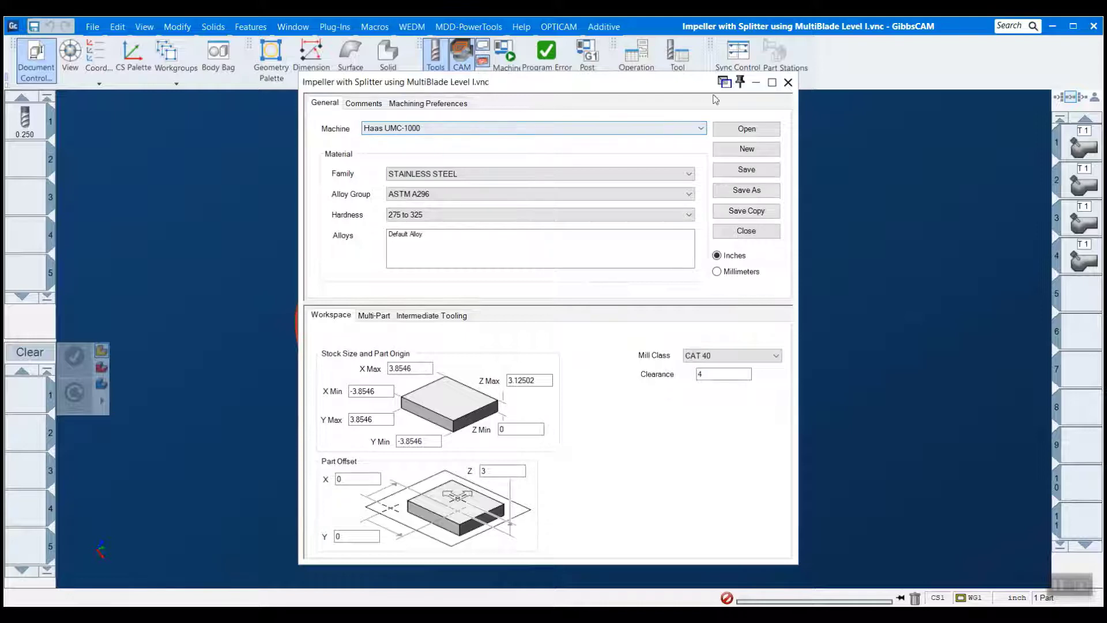
click(787, 82)
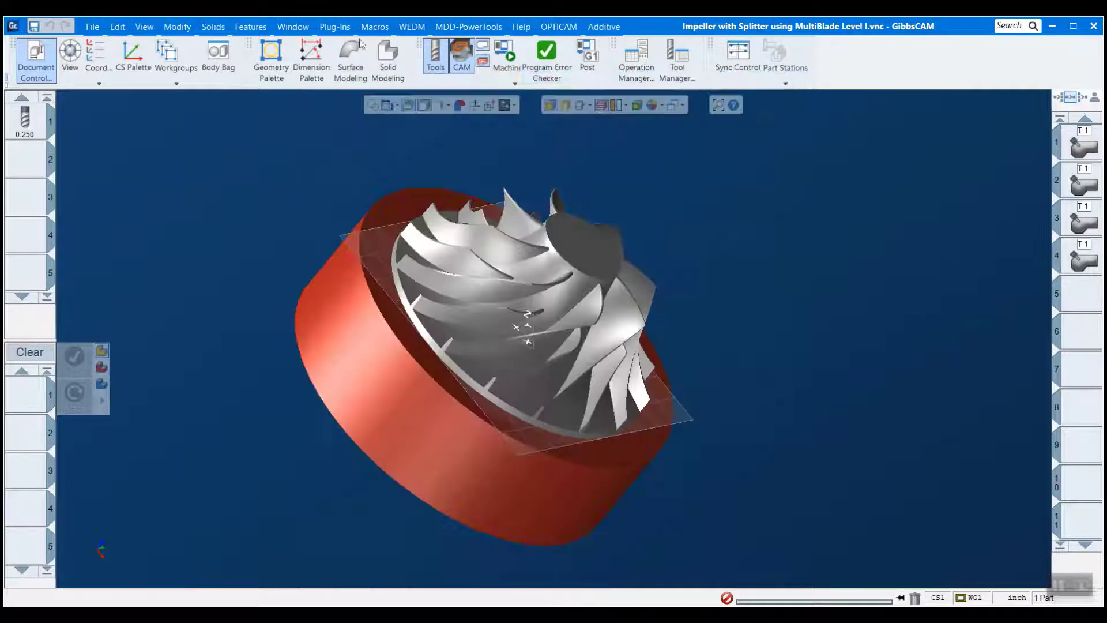
- Start Machine Sim and load the Haas UMC-1000 machine model from the application folder
click(506, 80)
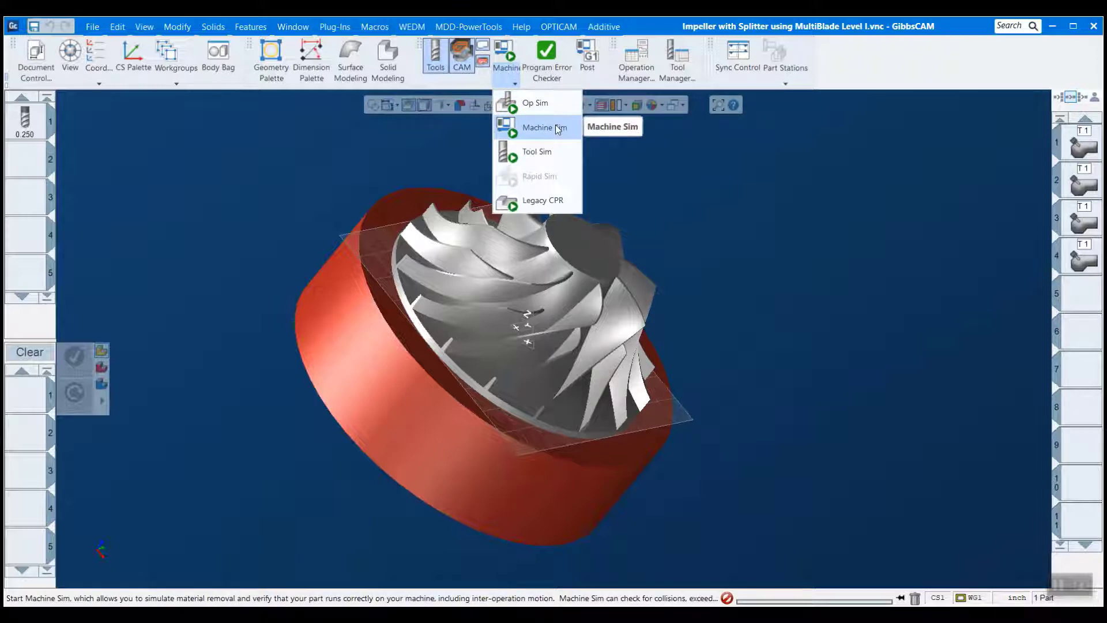
click(555, 125)
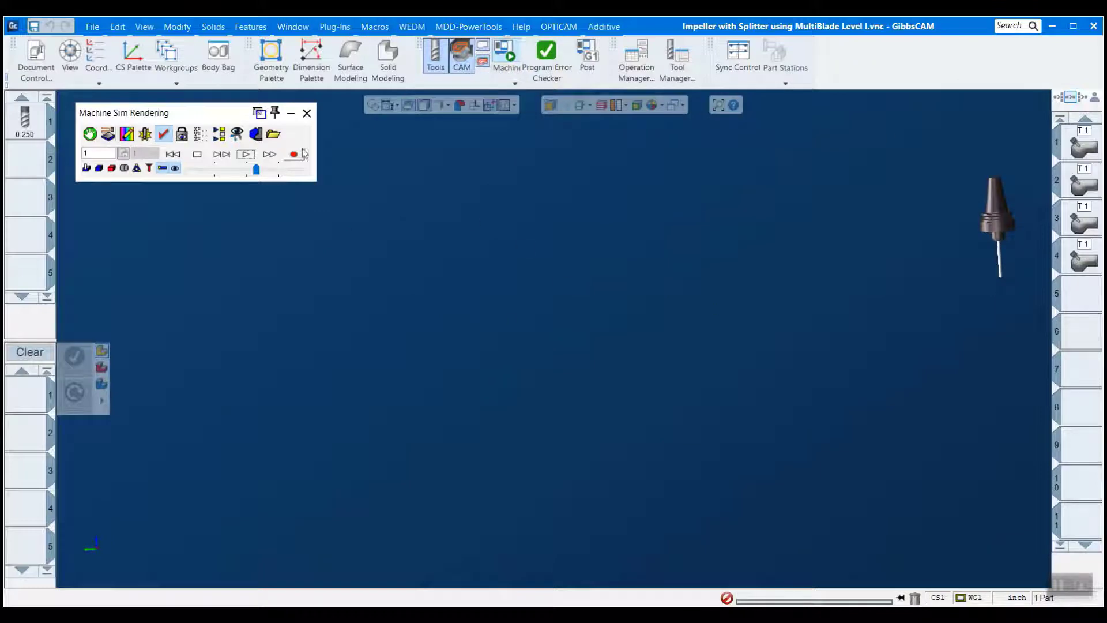
click(271, 138)
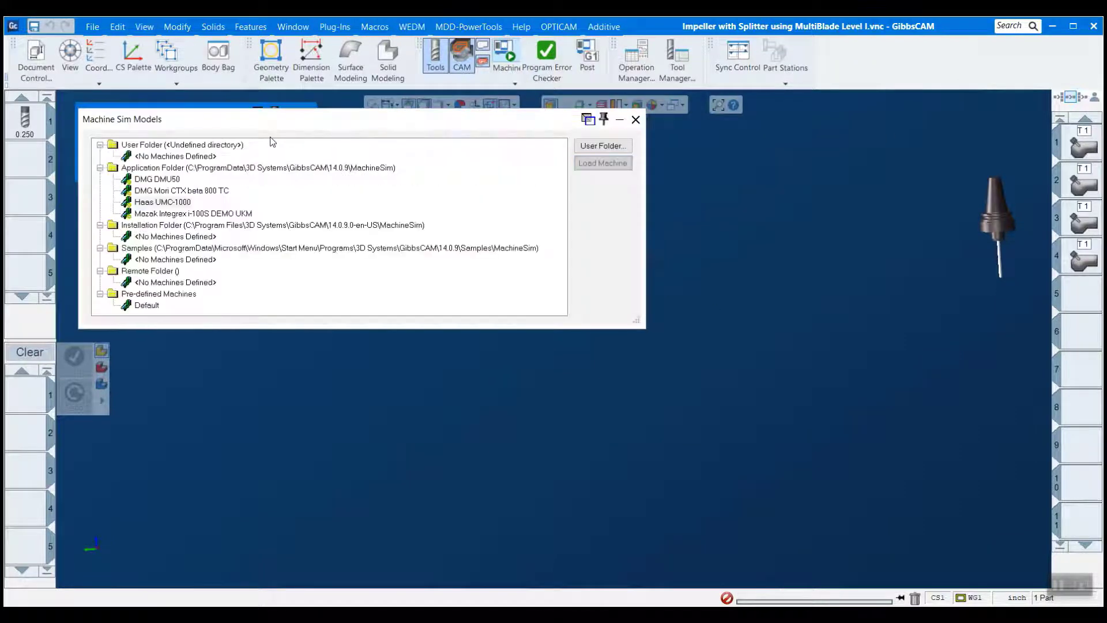
click(190, 203)
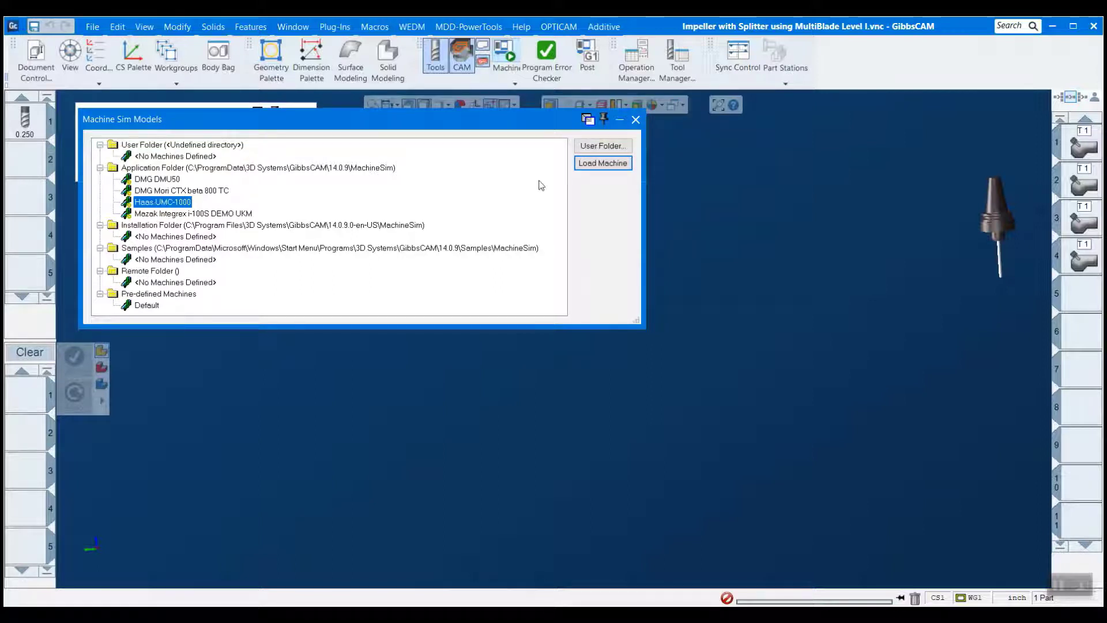
click(589, 165)
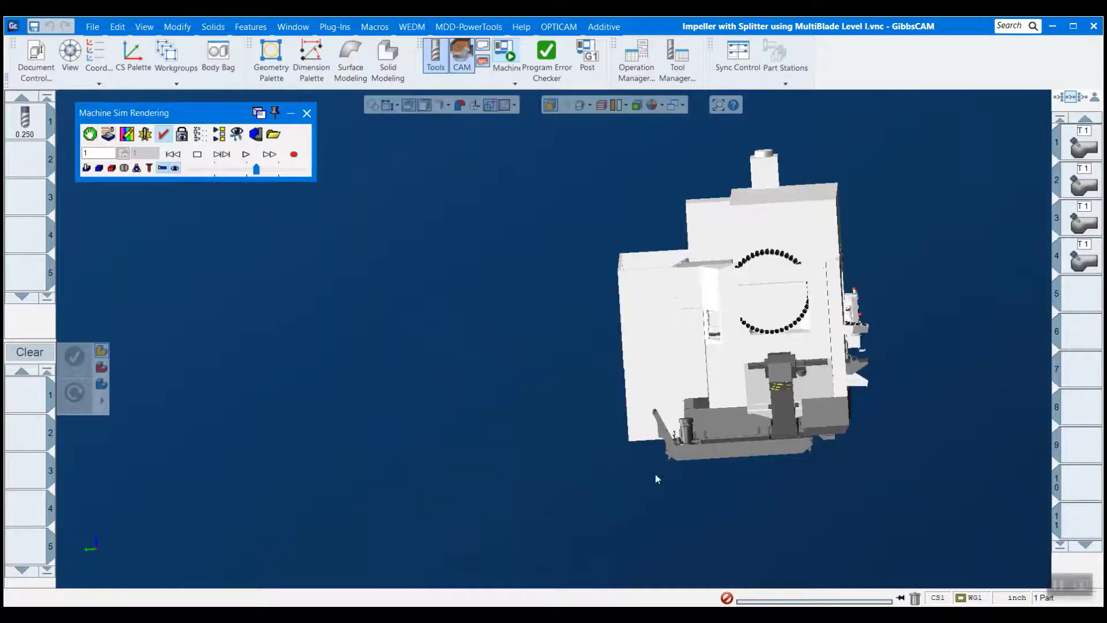
- Examine the simulated machine from the front, focusing on the table and impeller stock inside the work area
scroll(655, 478, down, 3)
middle_drag(655, 479, 513, 435)
scroll(680, 235, down, 1)
middle_drag(679, 234, 550, 287)
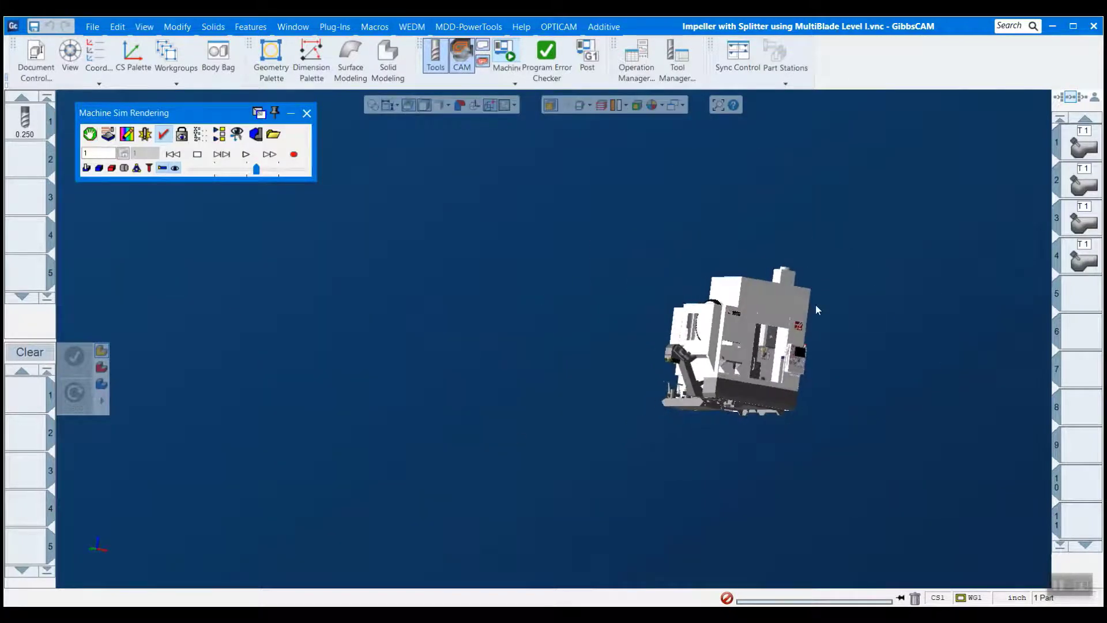
middle_drag(816, 307, 801, 343)
scroll(729, 334, up, 5)
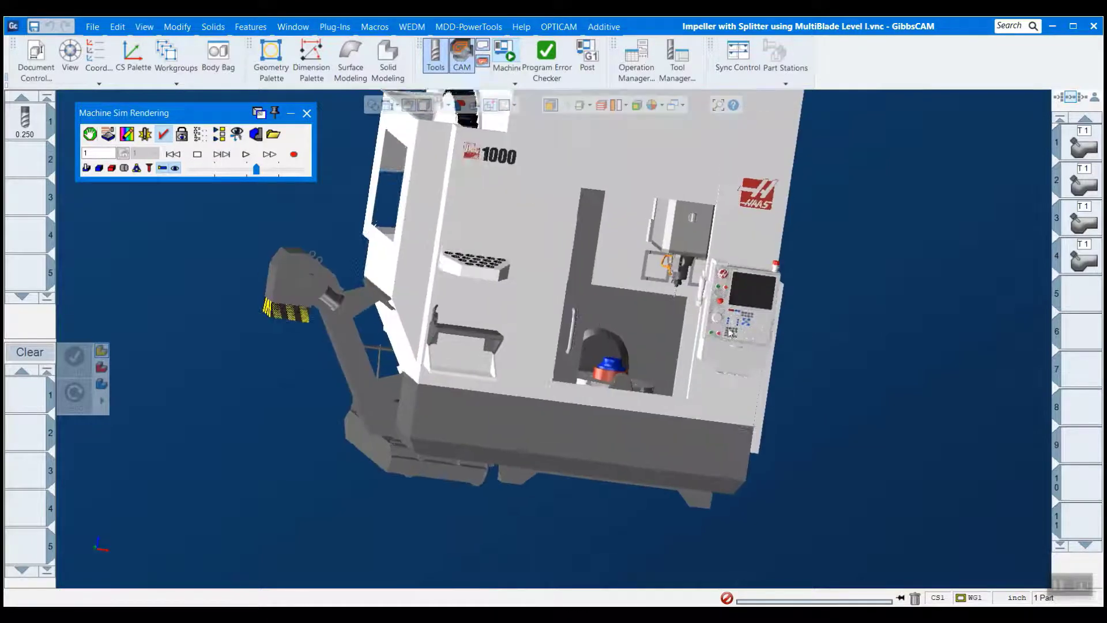
mouse_move(729, 334)
middle_down()
mouse_move(534, 193)
mouse_move(410, 279)
mouse_move(453, 318)
mouse_move(820, 300)
mouse_move(911, 205)
mouse_move(924, 224)
mouse_move(734, 330)
middle_up()
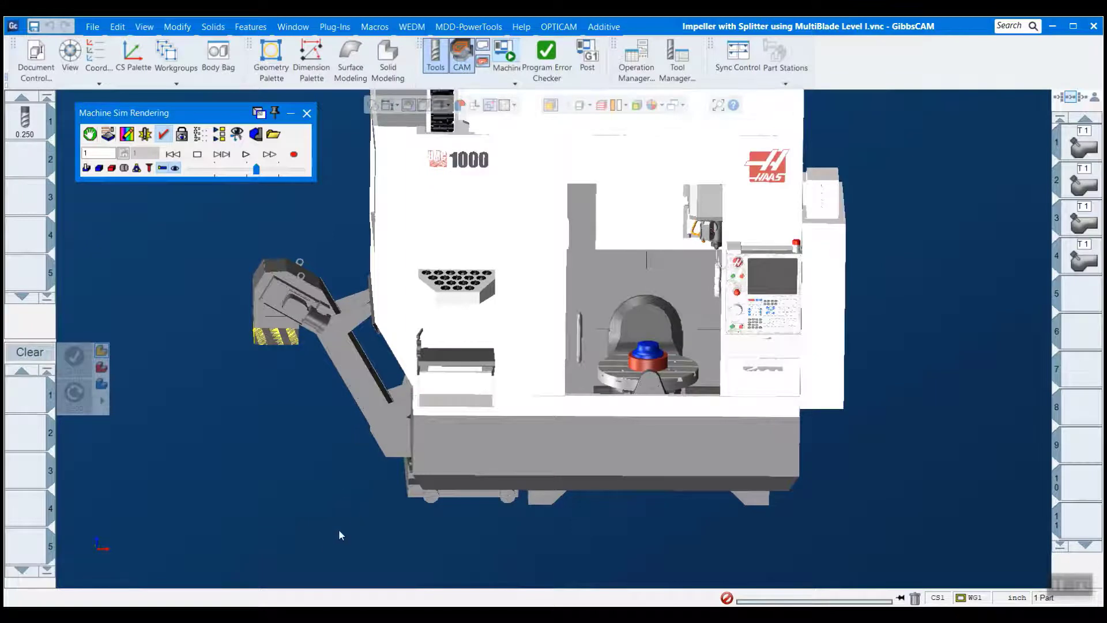
drag(327, 541, 904, 161)
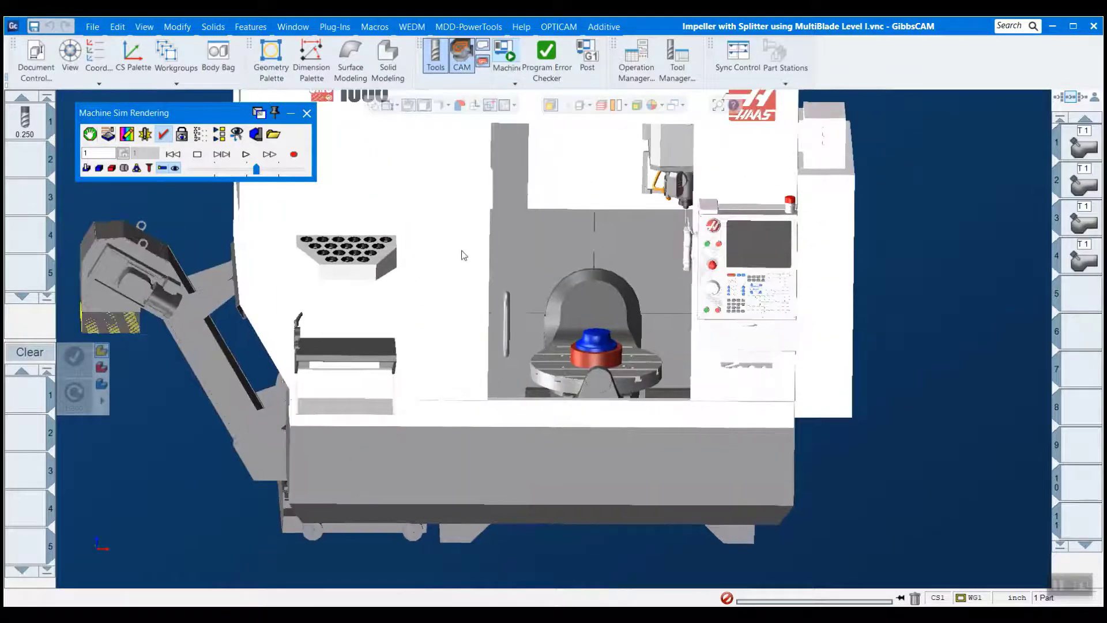
scroll(554, 381, up, 2)
scroll(652, 424, down, 1)
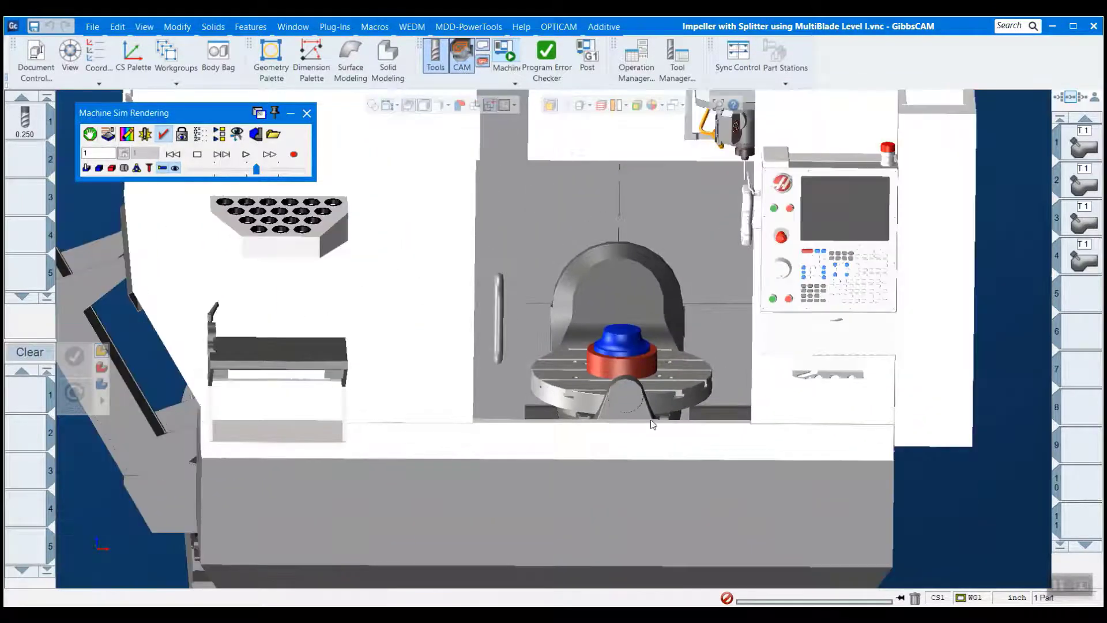
- Turn on collision checking for the machine simulation
middle_drag(651, 420, 675, 409)
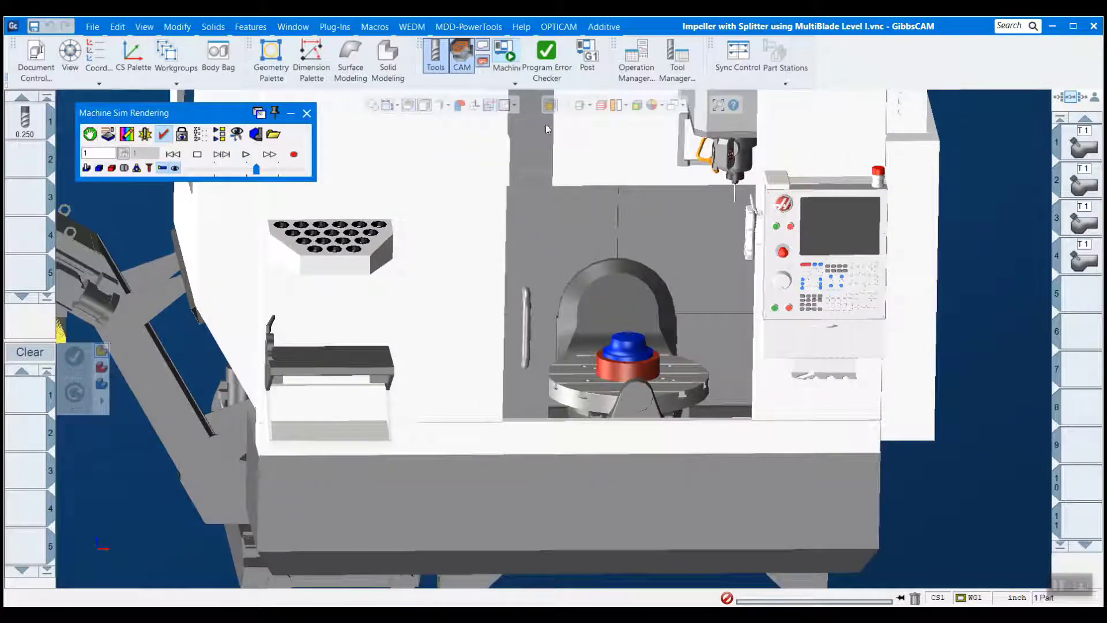
click(165, 134)
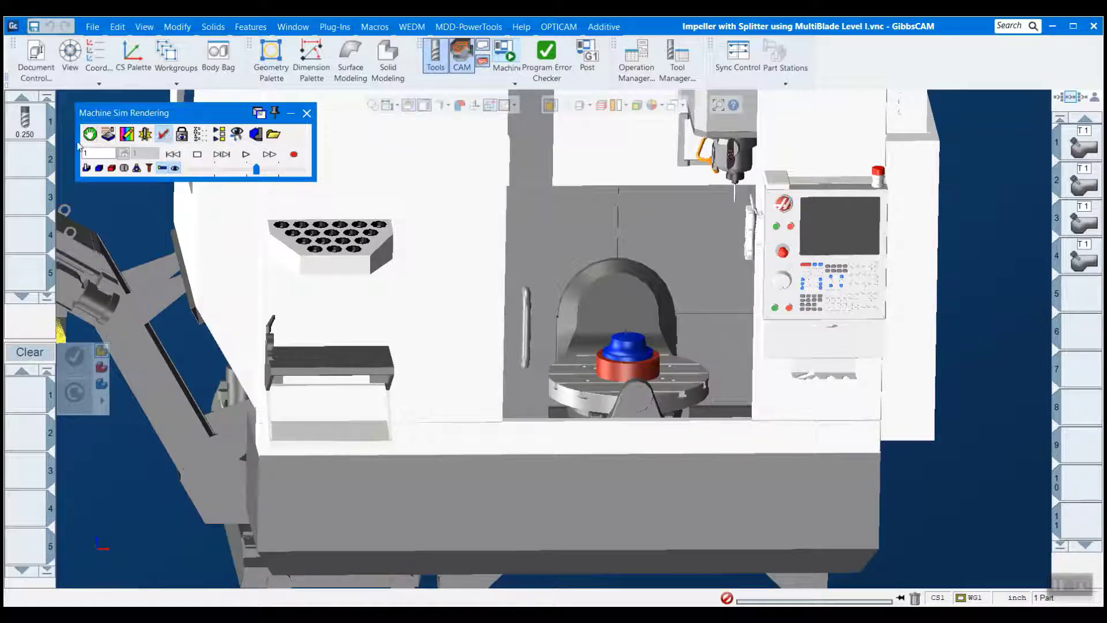
click(147, 136)
- Enable Beep, Log to Display, Stock Flash and Stop Animation for collisions in the machine simulation settings, and close them
right_click(223, 116)
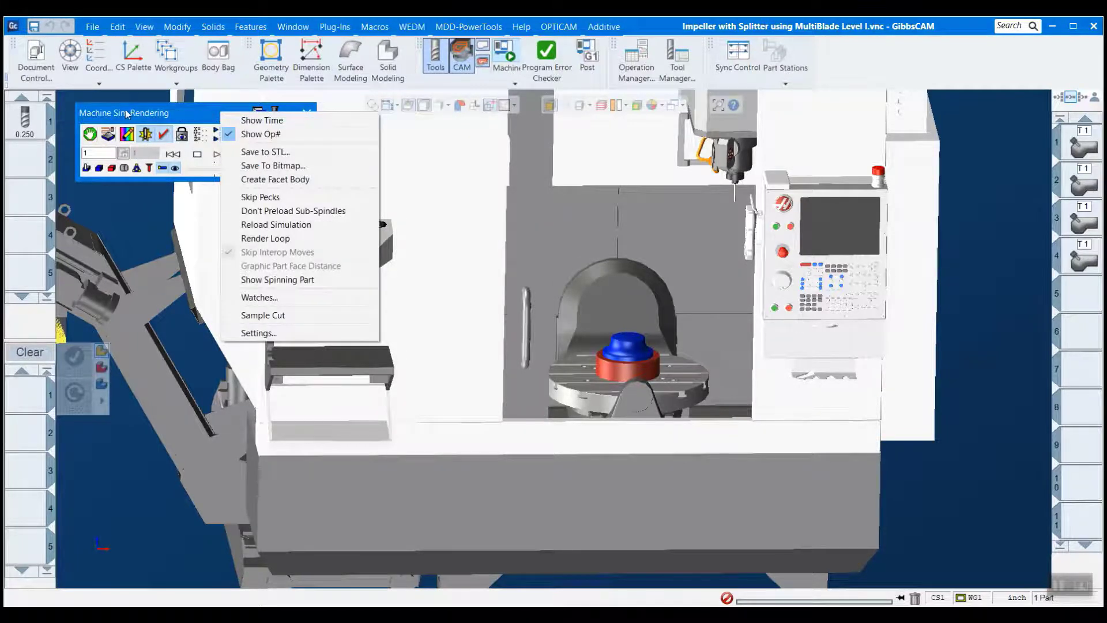
click(276, 333)
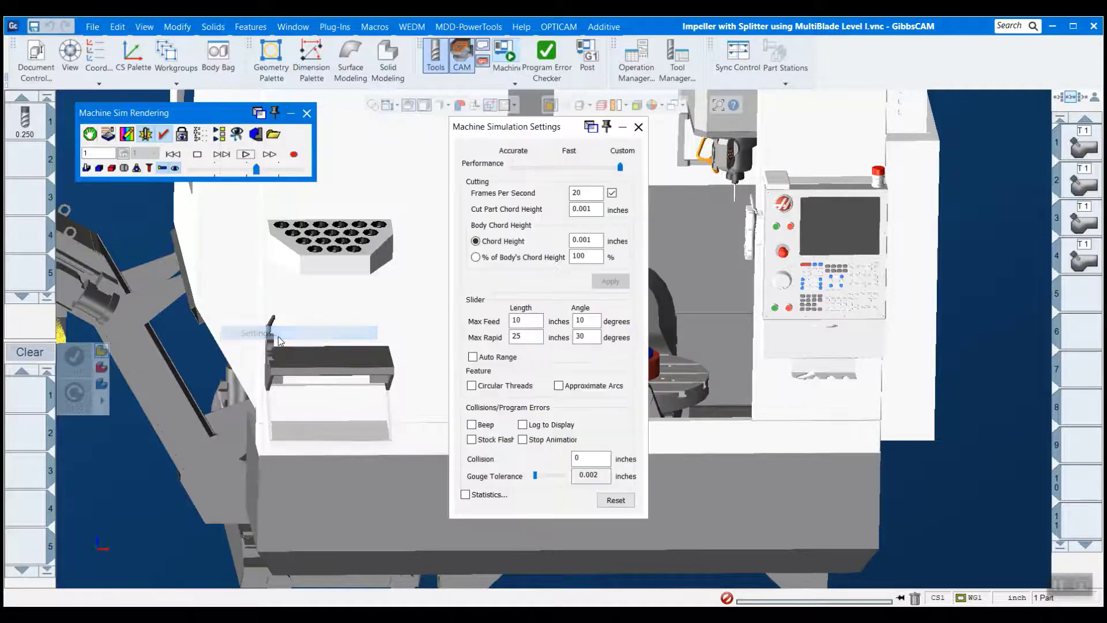
click(473, 425)
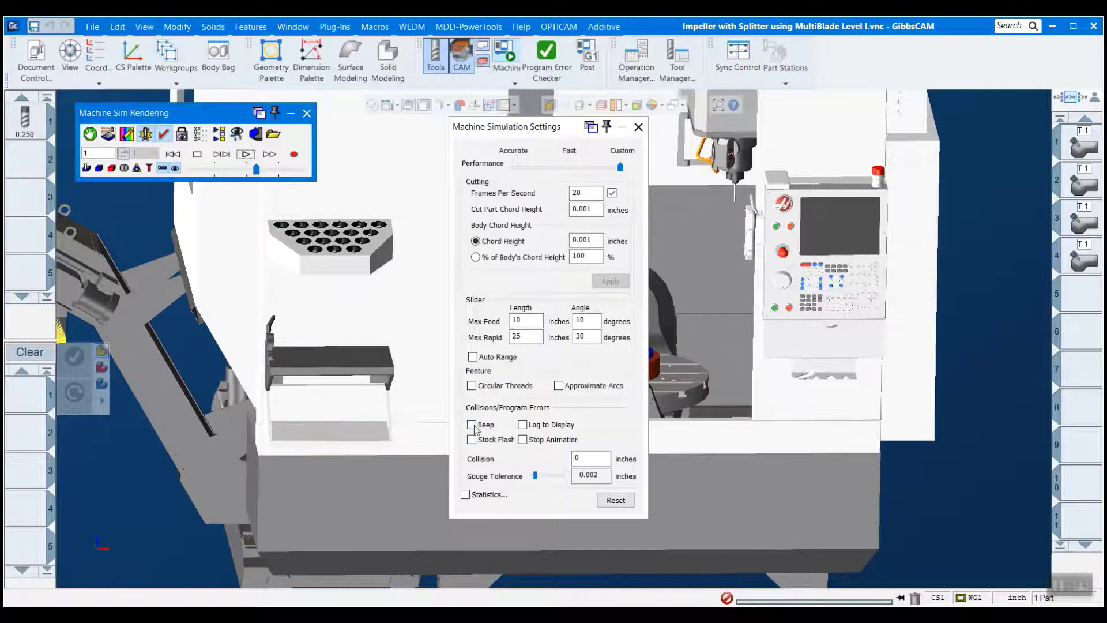
click(488, 440)
click(540, 438)
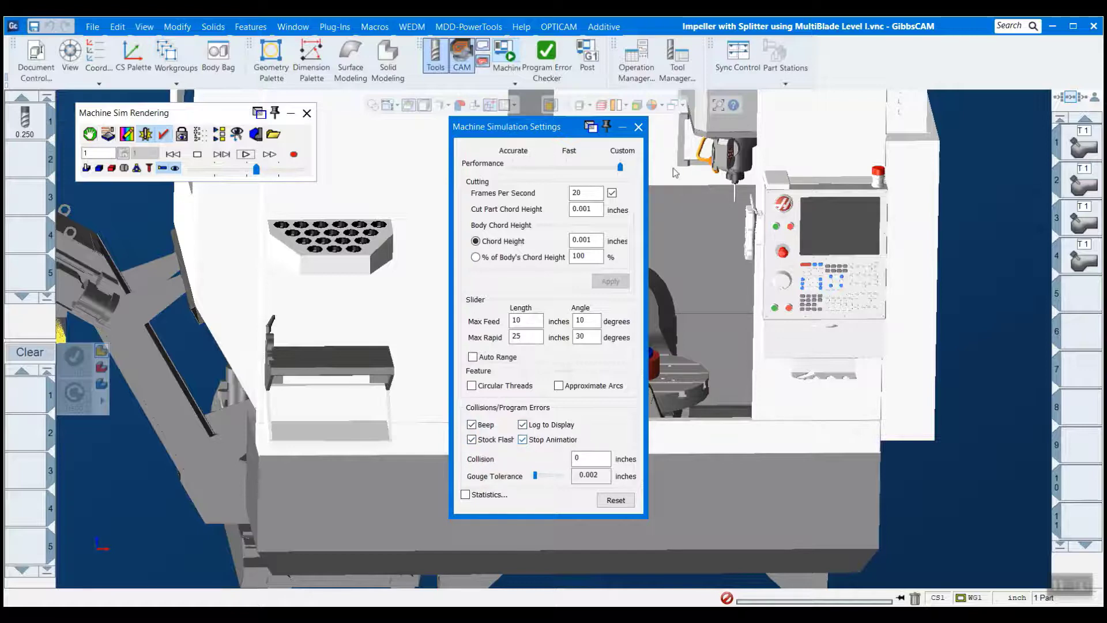
click(638, 126)
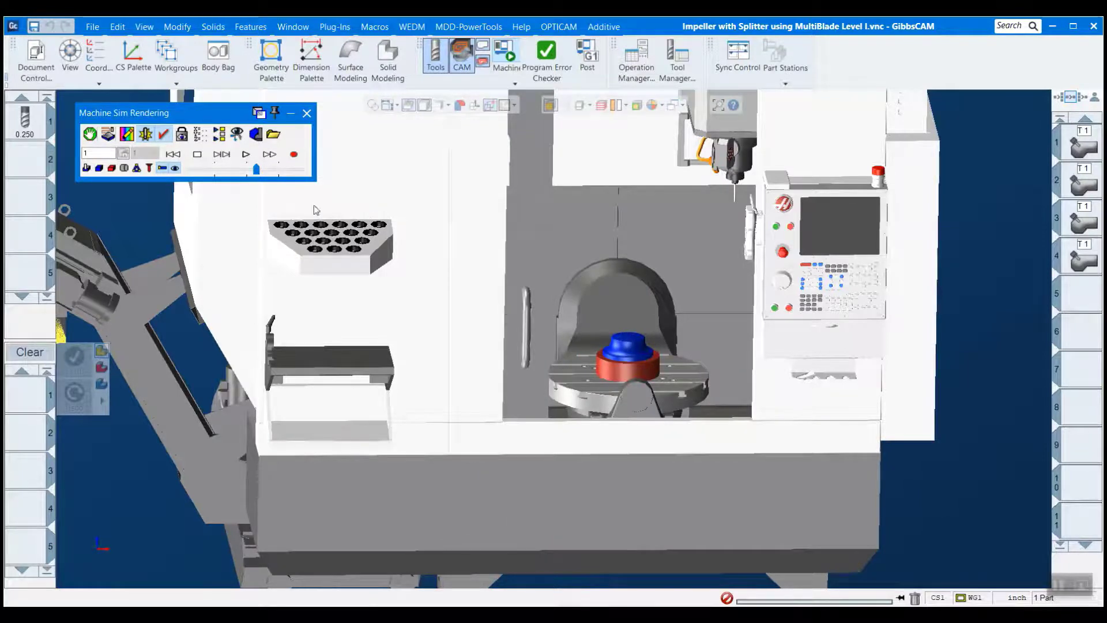
- Play the simulation and examine the rapid clash between C axis and spindle in the Clash/Gouge Console and on the machine
click(251, 155)
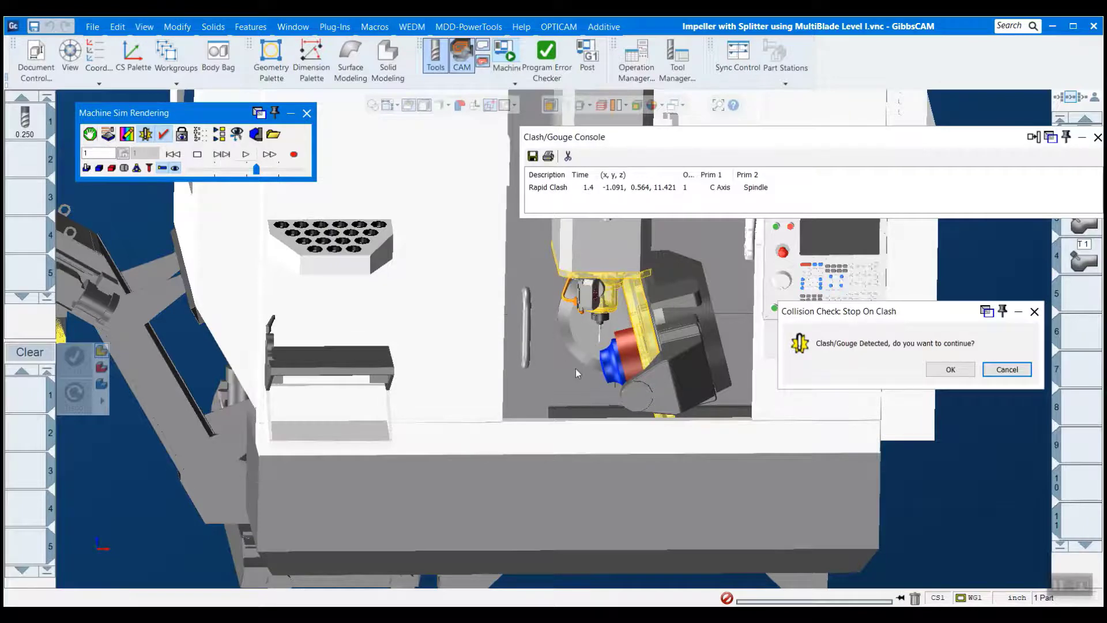
middle_drag(575, 369, 556, 262)
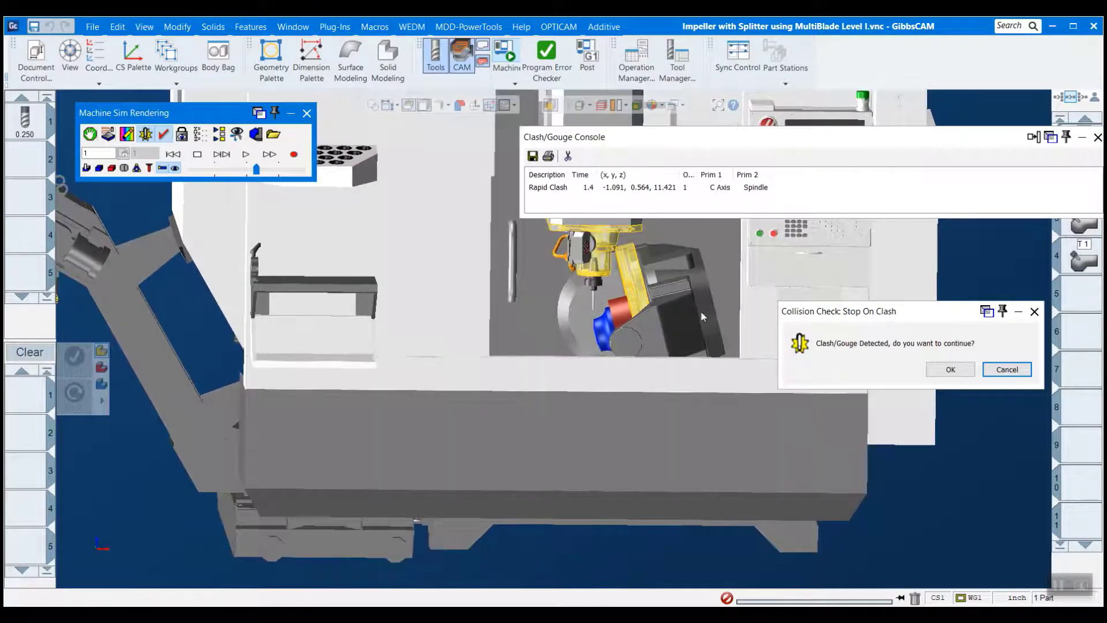
drag(847, 144, 683, 124)
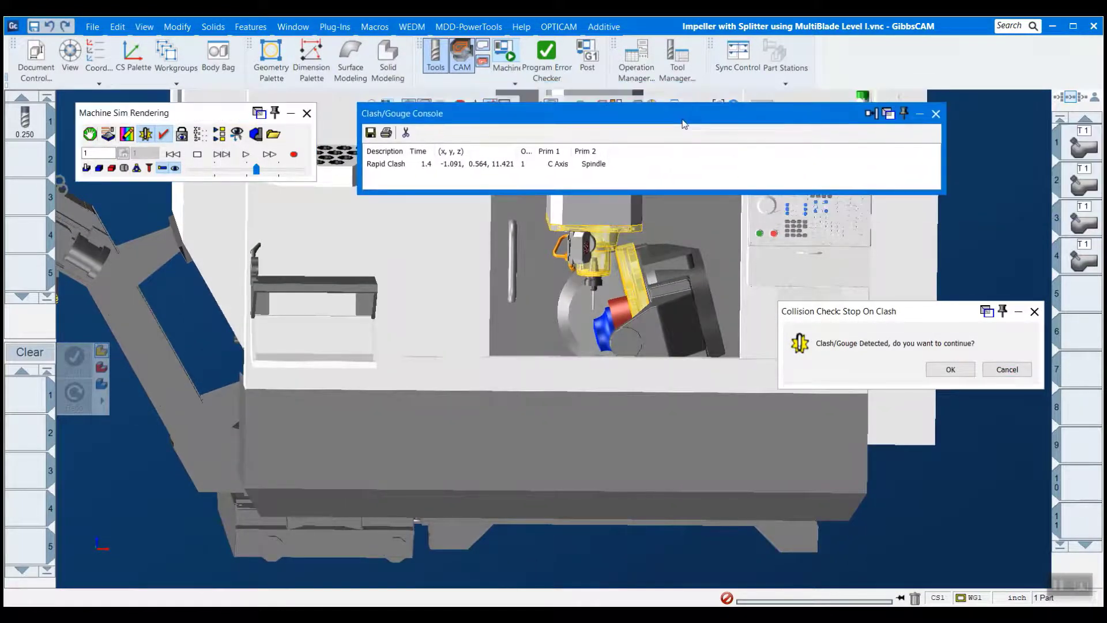
drag(535, 150, 608, 143)
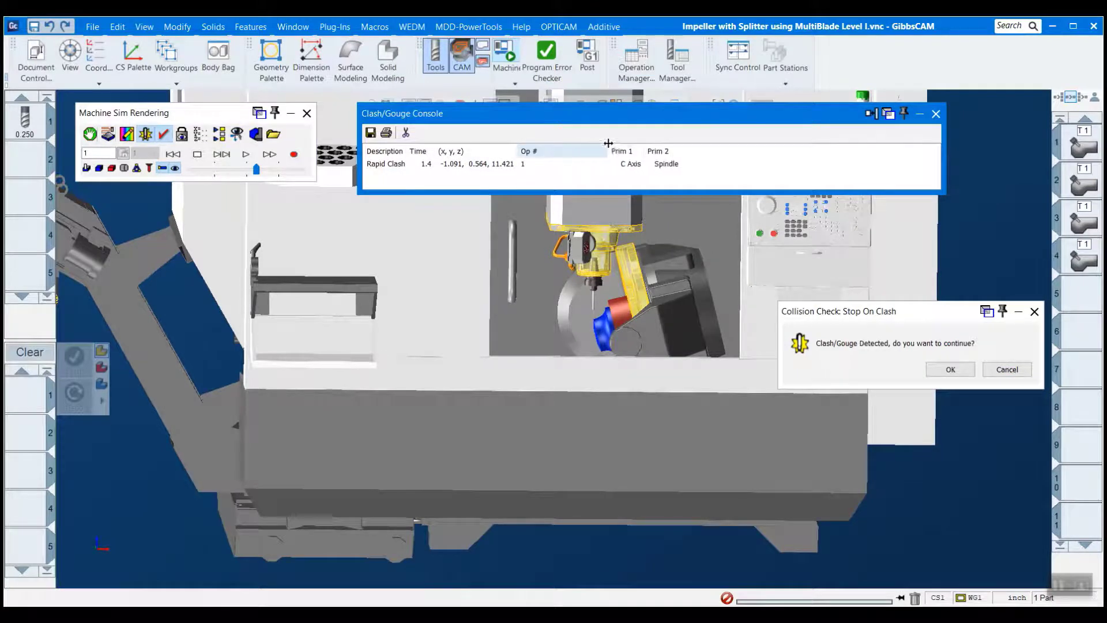
click(532, 167)
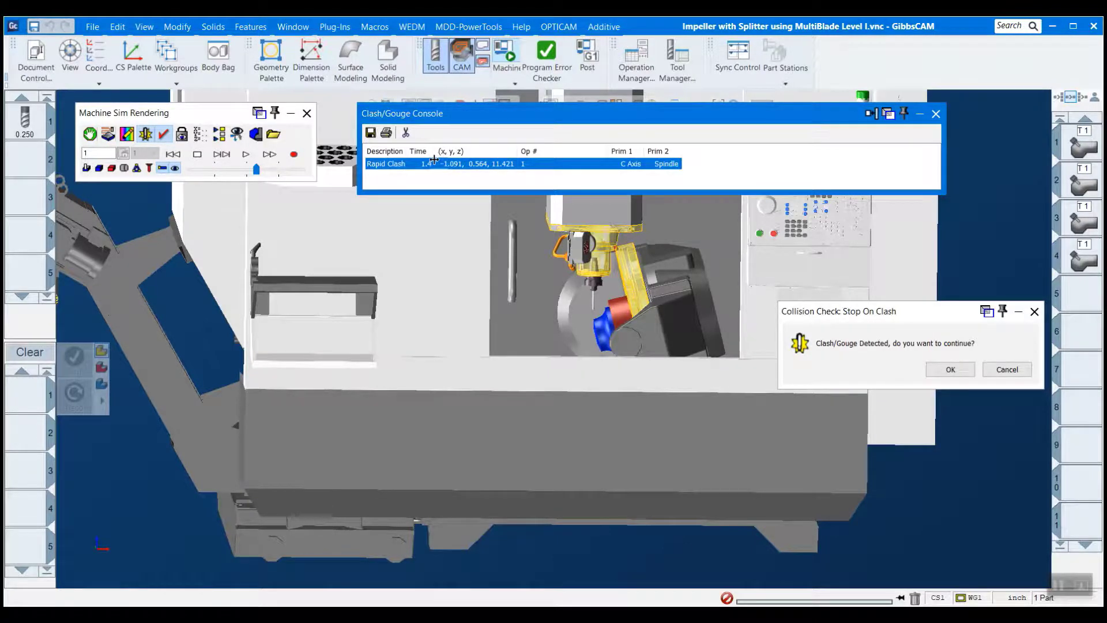
scroll(595, 216, up, 5)
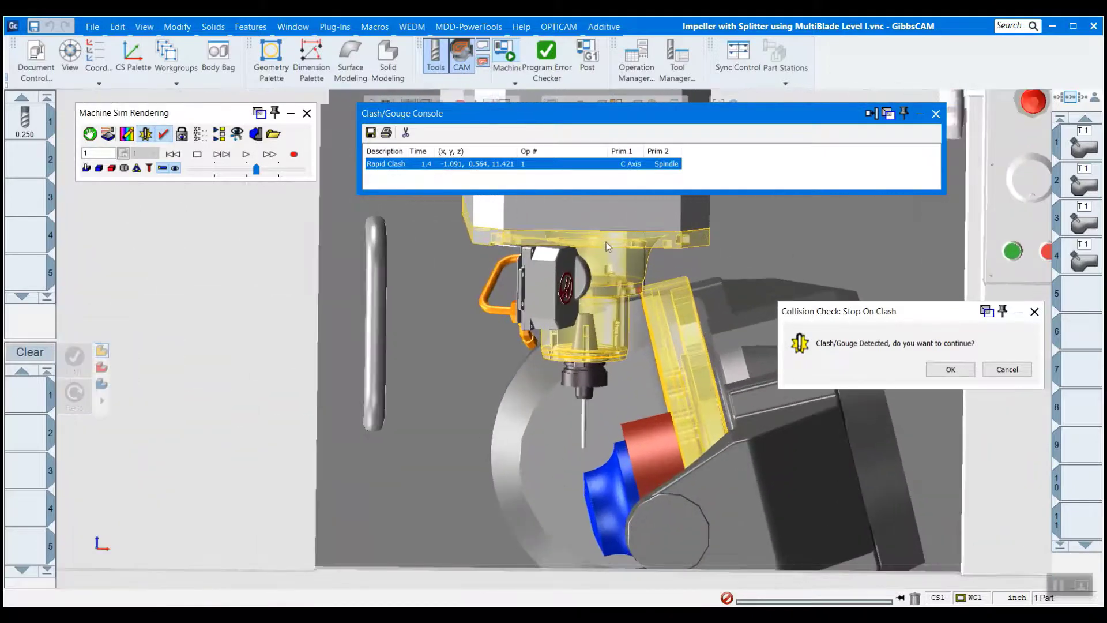
scroll(606, 241, down, 3)
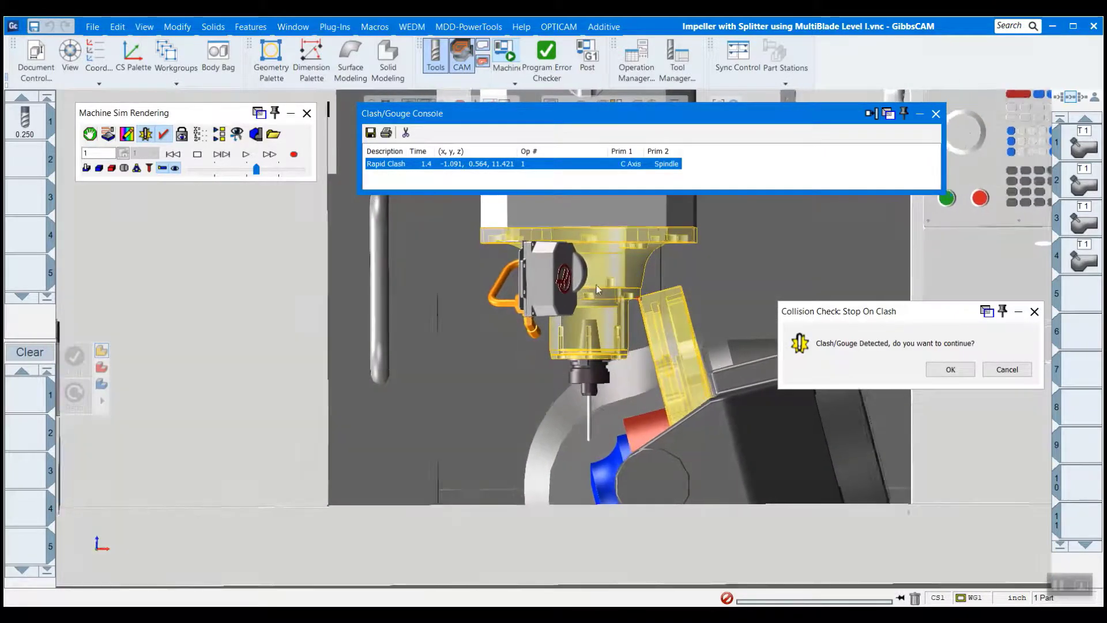
scroll(639, 297, up, 3)
scroll(639, 298, down, 2)
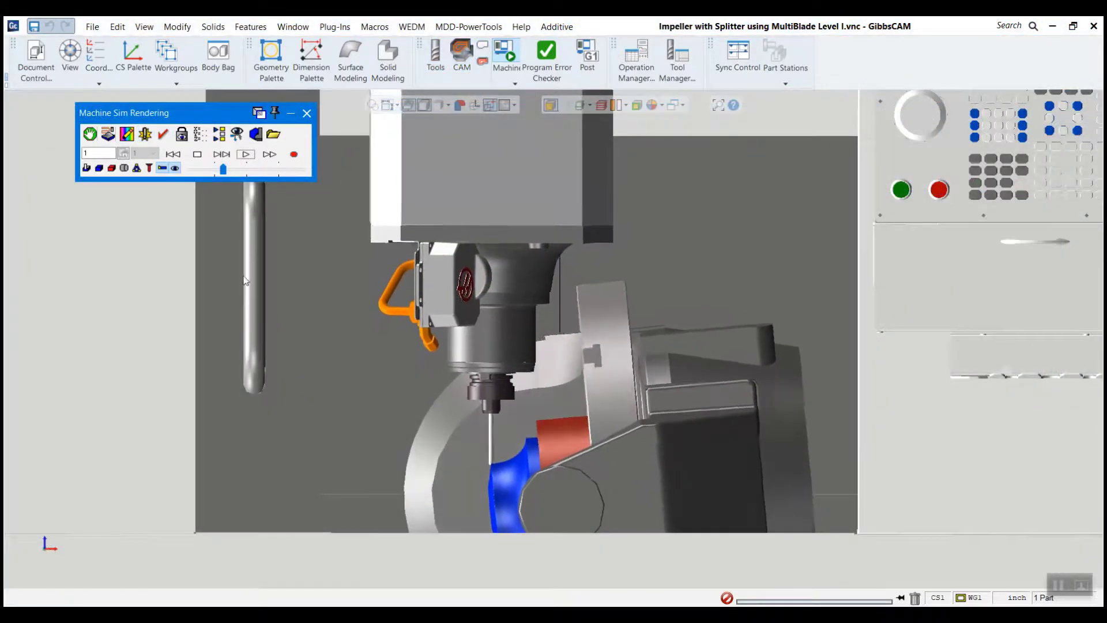
- Increase the playback speed of the running machine simulation
drag(224, 168, 254, 169)
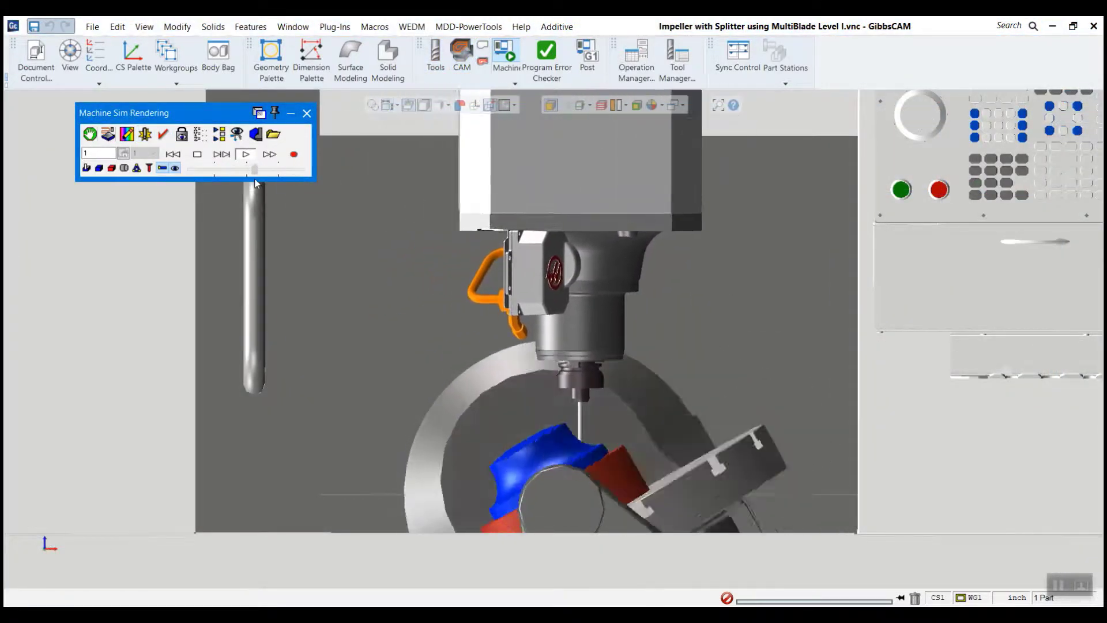